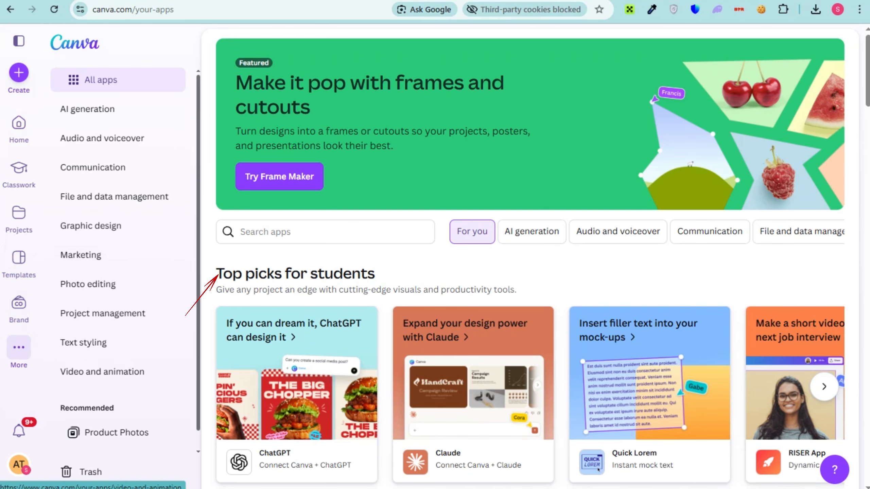
Step: Search the apps for "mock up" and choose the Mockup3D suggestion
{"action": "left_click", "coordinate": [247, 232]}
{"action": "type", "text": "m"}
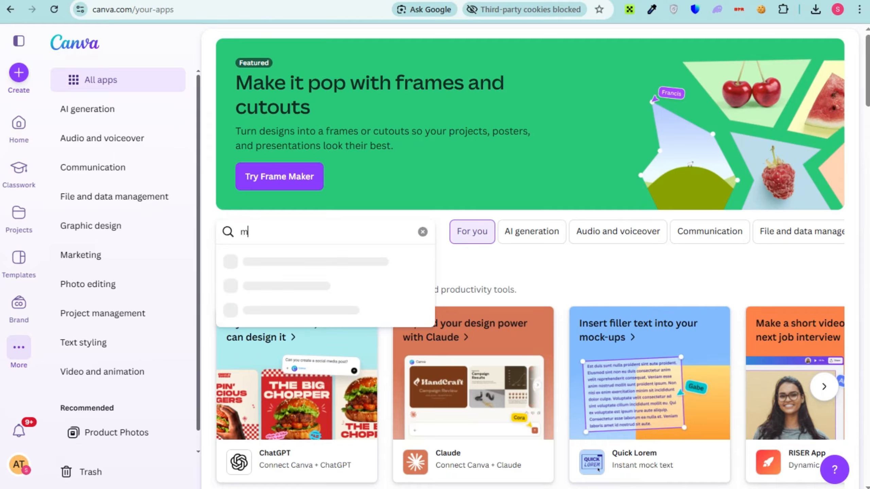
{"action": "type", "text": "ock"}
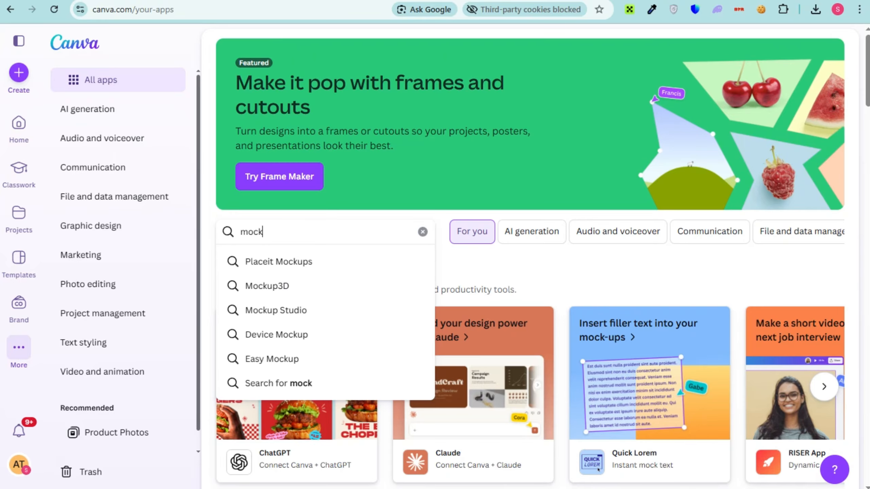
{"action": "key", "text": "Down"}
{"action": "key", "text": "Down"}
{"action": "key", "text": "Down"}
{"action": "key", "text": "Down"}
{"action": "key", "text": "Down"}
{"action": "key", "text": "Down"}
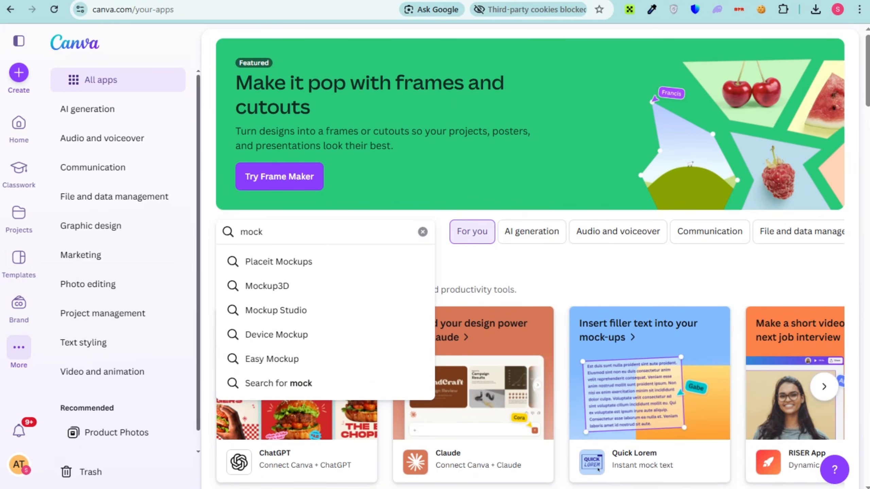
{"action": "type", "text": "u"}
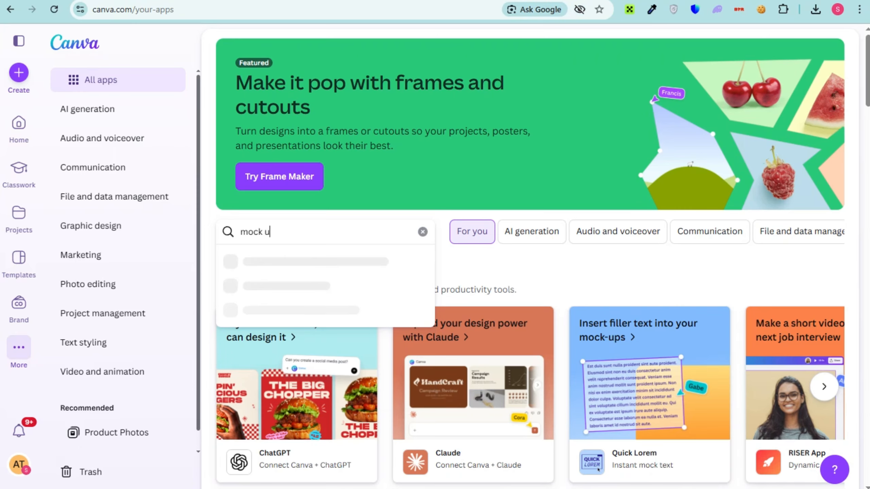
{"action": "type", "text": "p vi"}
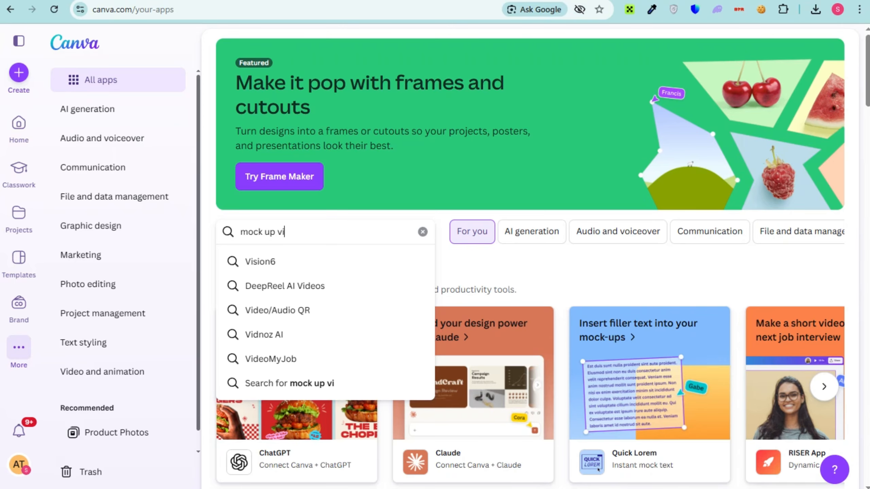
{"action": "type", "text": "deo"}
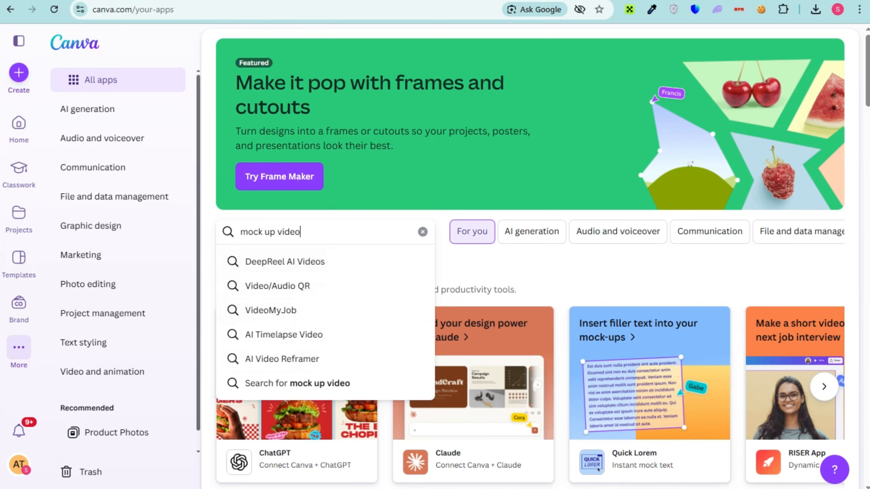
{"action": "key", "text": "ctrl+shift+Left"}
{"action": "key", "text": "BackSpace"}
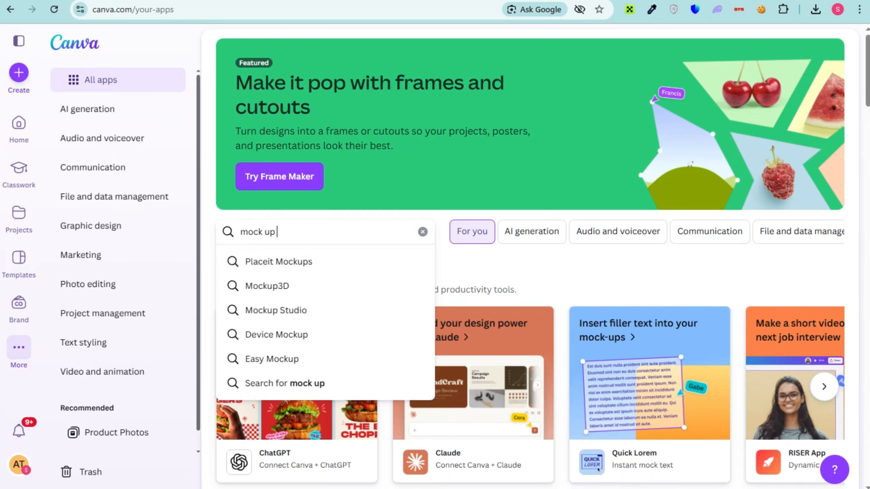
{"action": "key", "text": "Return"}
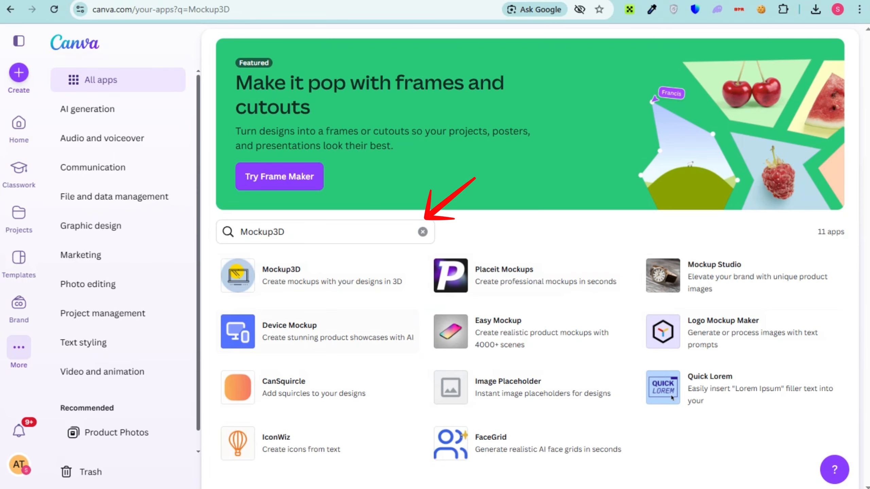
Step: Open the Mockup3D app in a new Landscape Video design of 1920 × 1080 px
{"action": "left_click", "coordinate": [317, 275]}
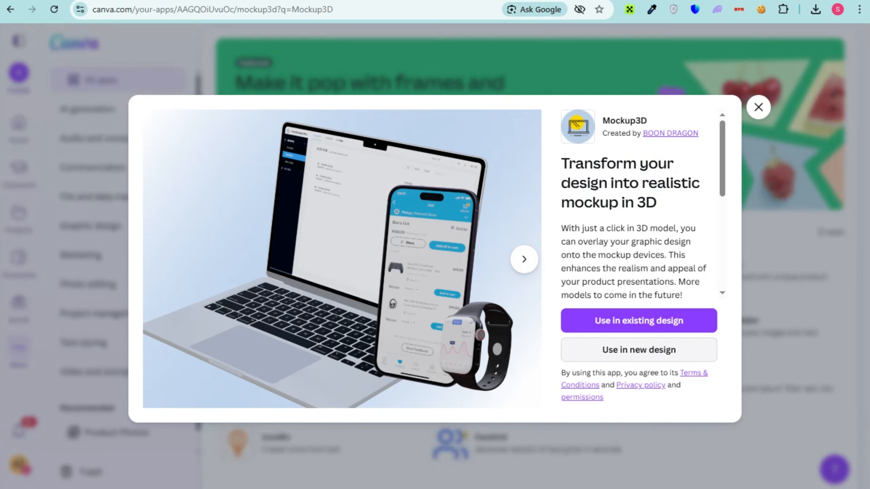
{"action": "left_click", "coordinate": [639, 349]}
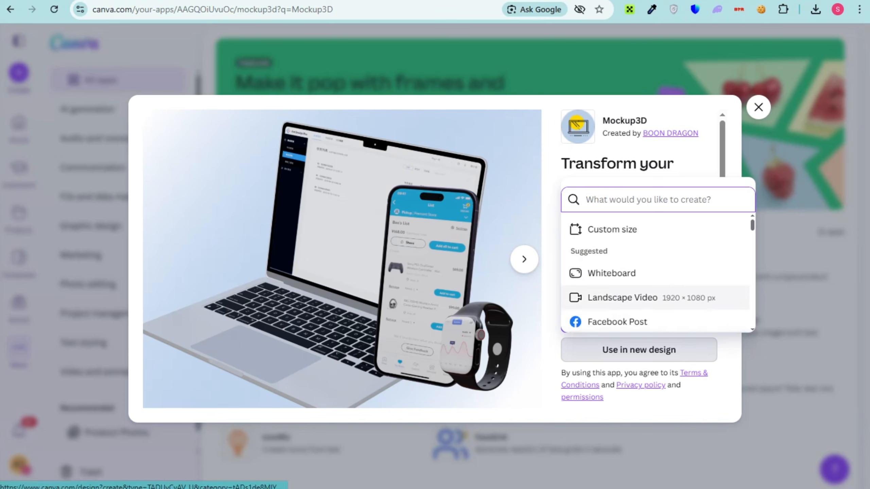
{"action": "scroll", "coordinate": [651, 297], "scroll_direction": "down", "scroll_amount": 3}
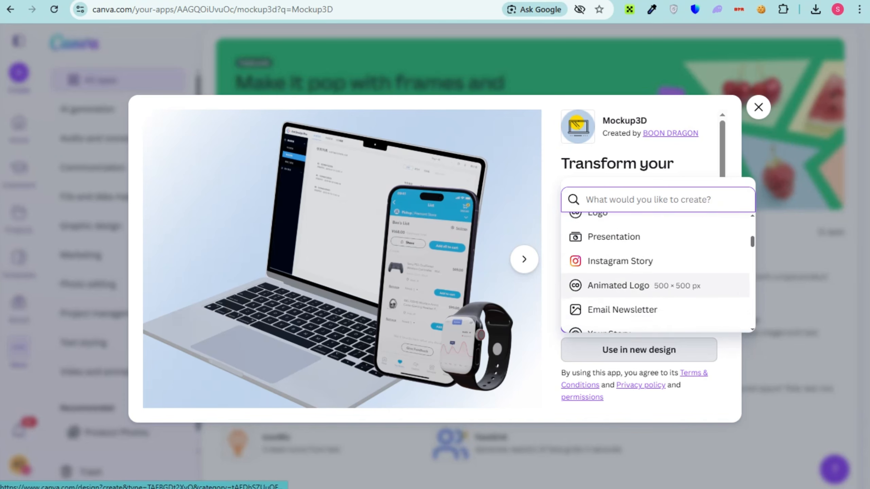
{"action": "scroll", "coordinate": [651, 297], "scroll_direction": "down", "scroll_amount": 8}
{"action": "scroll", "coordinate": [651, 297], "scroll_direction": "up", "scroll_amount": 8}
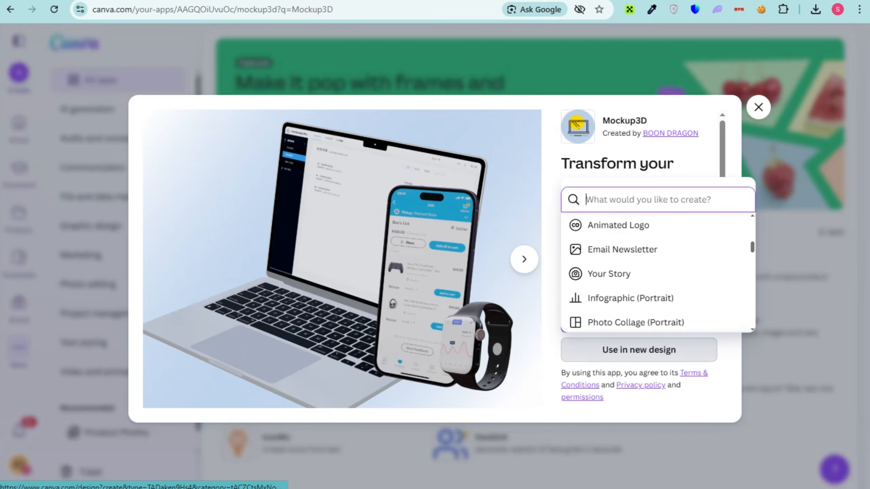
{"action": "scroll", "coordinate": [651, 322], "scroll_direction": "up", "scroll_amount": 4}
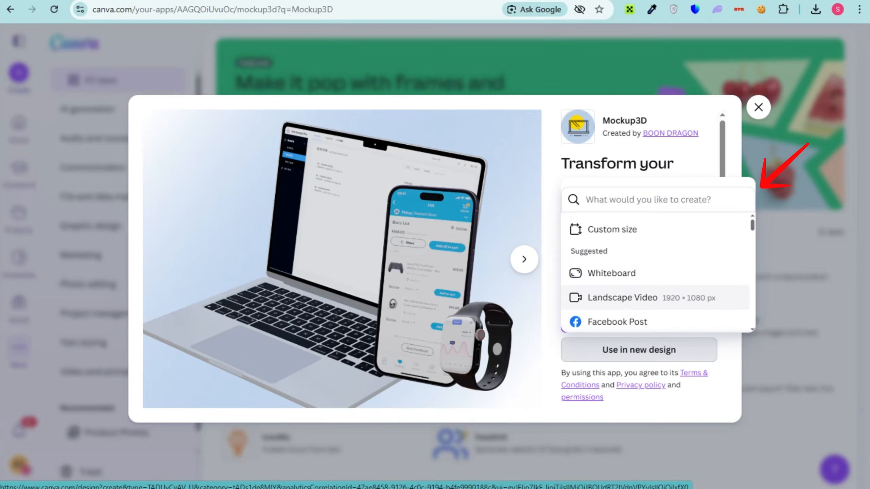
{"action": "left_click", "coordinate": [622, 298]}
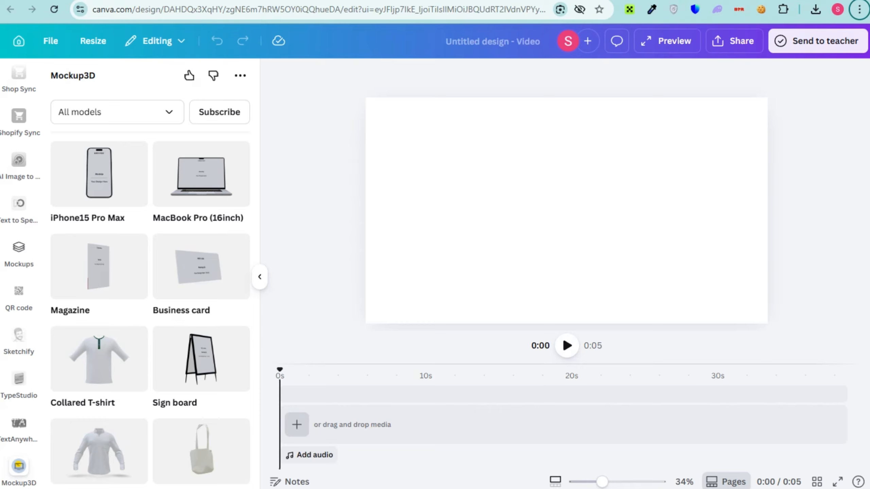
Step: Examine the device, apparel, signage and product models offered by Mockup3D
{"action": "scroll", "coordinate": [150, 274], "scroll_direction": "down", "scroll_amount": 2}
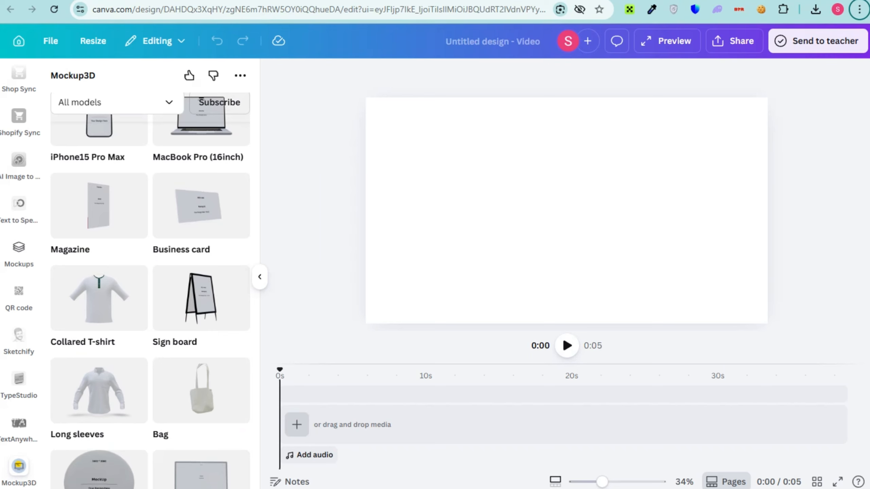
{"action": "scroll", "coordinate": [150, 274], "scroll_direction": "down", "scroll_amount": 2}
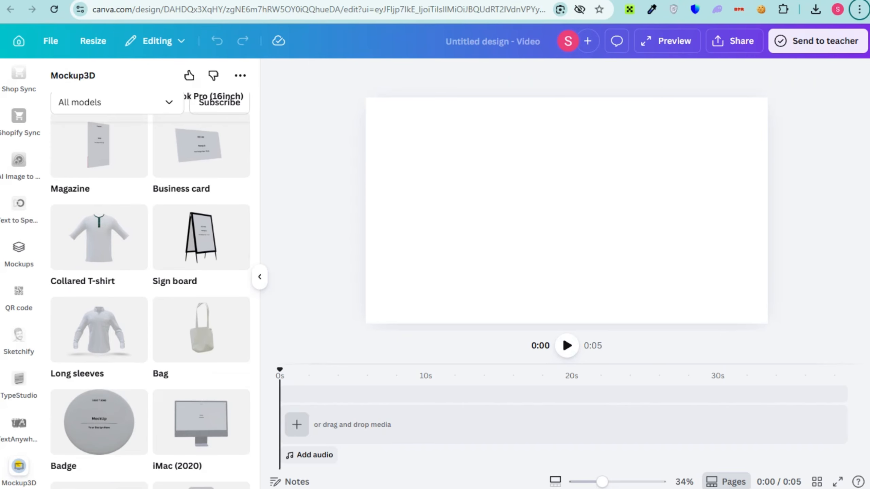
{"action": "scroll", "coordinate": [150, 274], "scroll_direction": "down", "scroll_amount": 2}
{"action": "scroll", "coordinate": [150, 291], "scroll_direction": "down", "scroll_amount": 4}
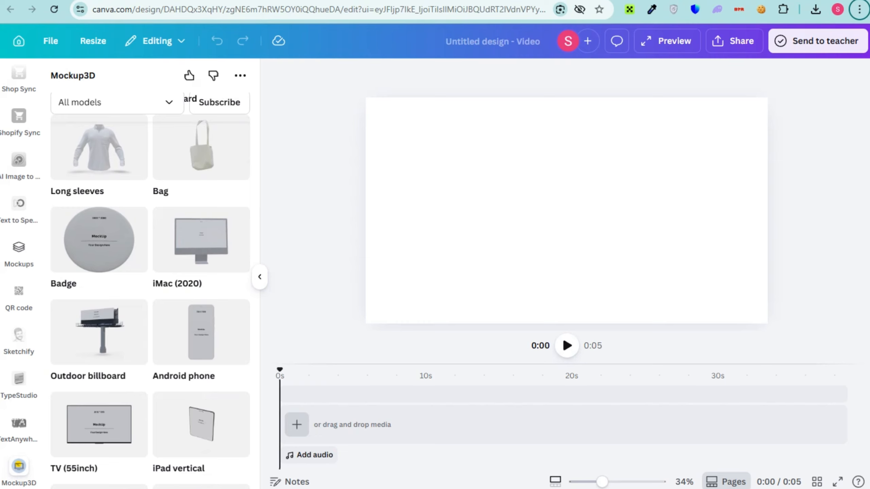
{"action": "scroll", "coordinate": [150, 291], "scroll_direction": "down", "scroll_amount": 2}
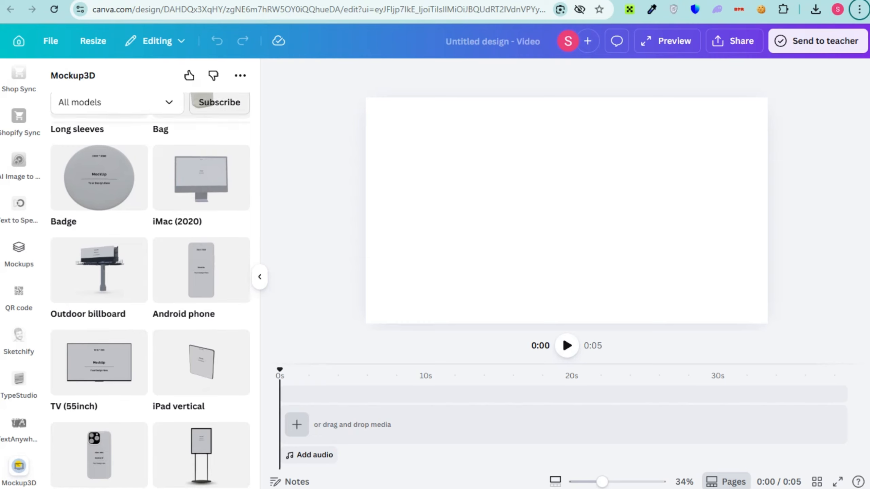
{"action": "scroll", "coordinate": [149, 291], "scroll_direction": "down", "scroll_amount": 4}
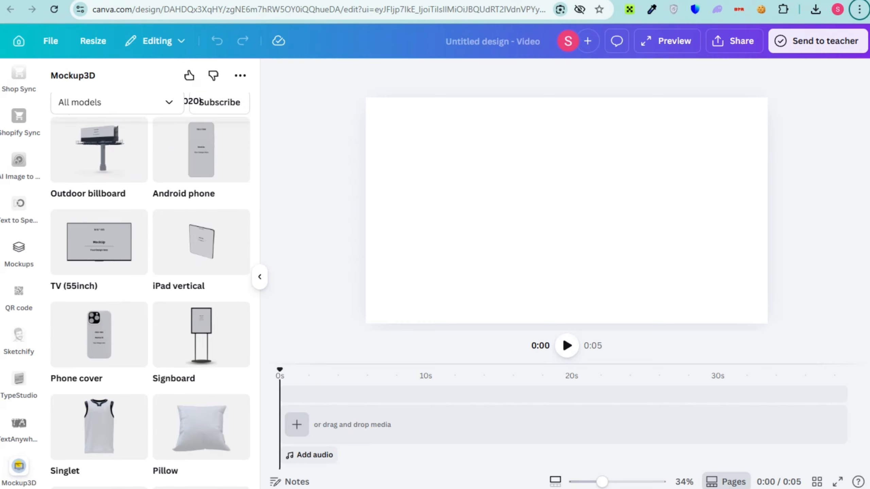
{"action": "scroll", "coordinate": [150, 292], "scroll_direction": "down", "scroll_amount": 4}
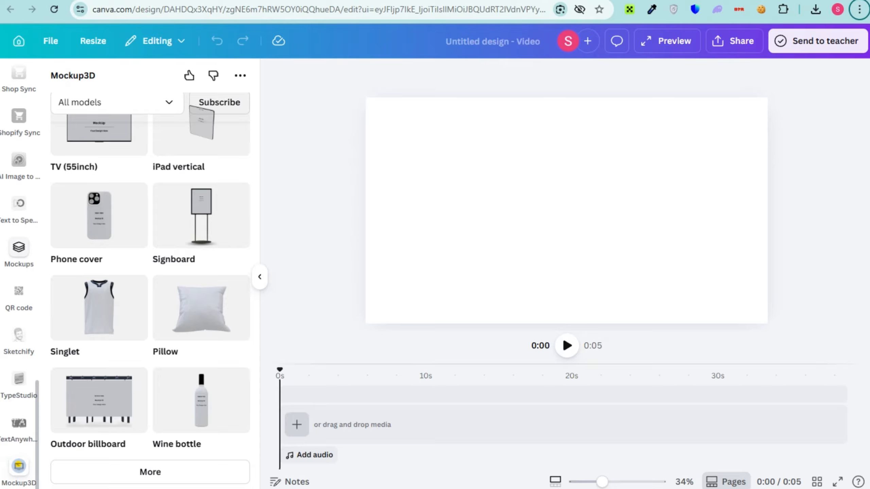
Step: Add the 6.0s upright smartphone mockup from the full Video Mockups collection to the blank page
{"action": "left_click", "coordinate": [19, 247]}
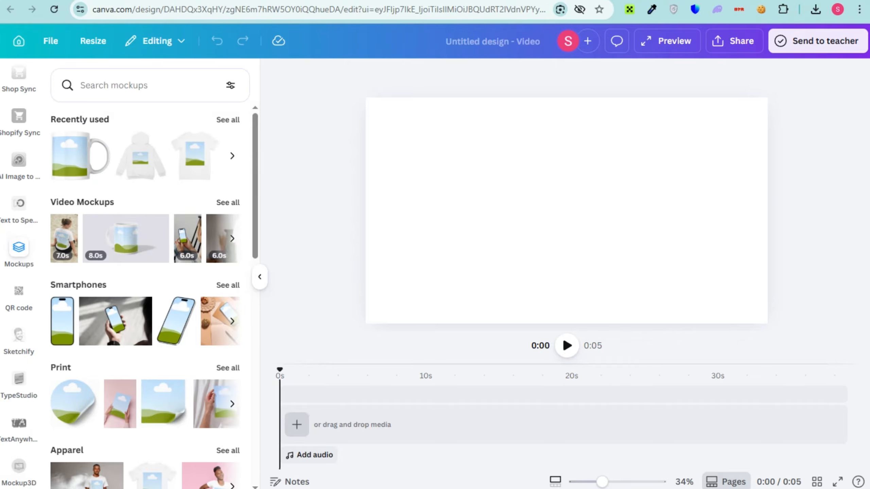
{"action": "left_click", "coordinate": [228, 202]}
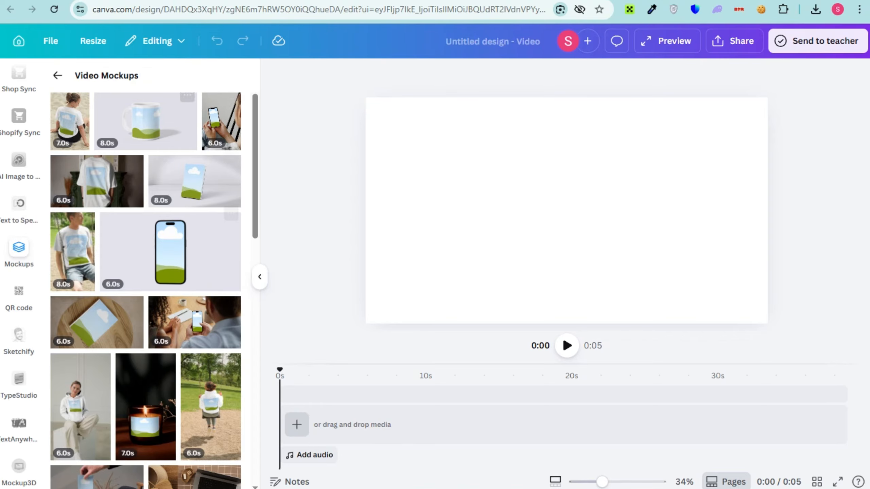
{"action": "scroll", "coordinate": [145, 388], "scroll_direction": "down", "scroll_amount": 3}
{"action": "scroll", "coordinate": [146, 387], "scroll_direction": "up", "scroll_amount": 3}
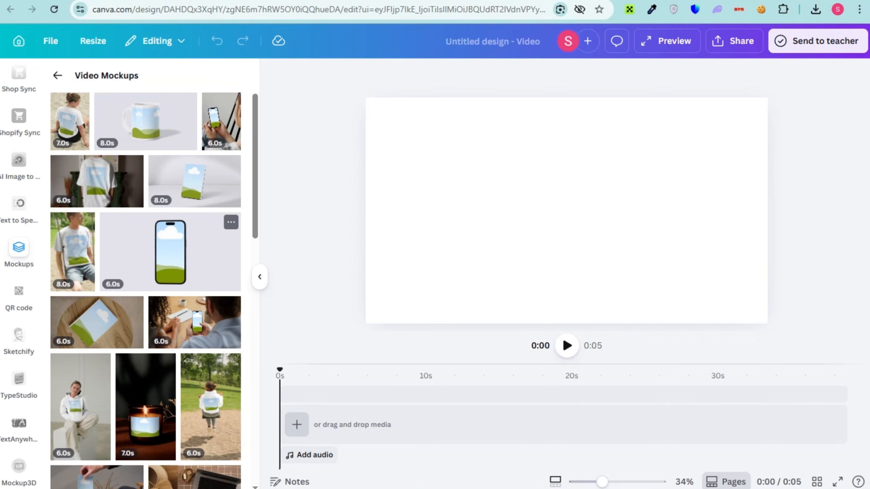
{"action": "left_click", "coordinate": [170, 252]}
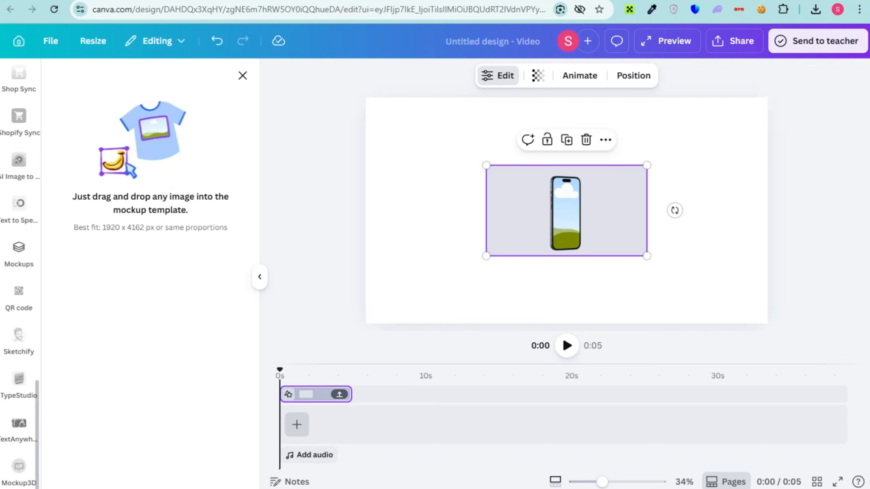
Step: Search the design elements for "phone"
{"action": "scroll", "coordinate": [18, 274], "scroll_direction": "up", "scroll_amount": 10}
{"action": "scroll", "coordinate": [19, 257], "scroll_direction": "up", "scroll_amount": 9}
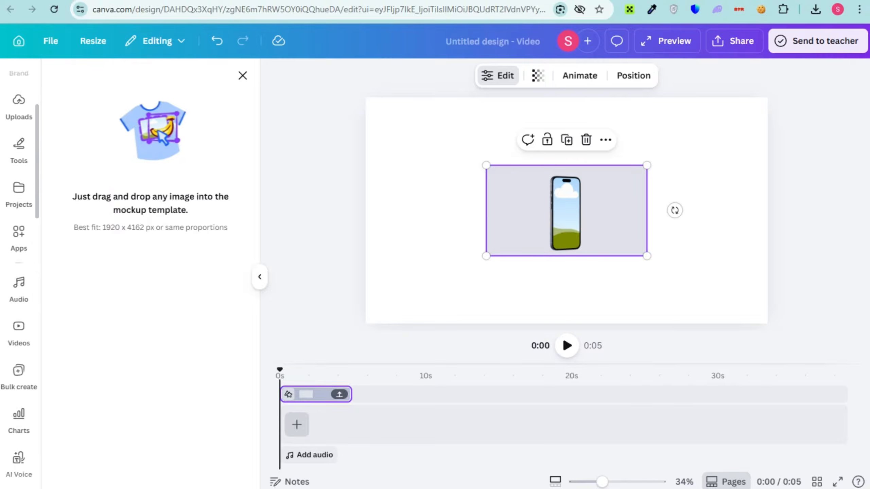
{"action": "left_click", "coordinate": [19, 127]}
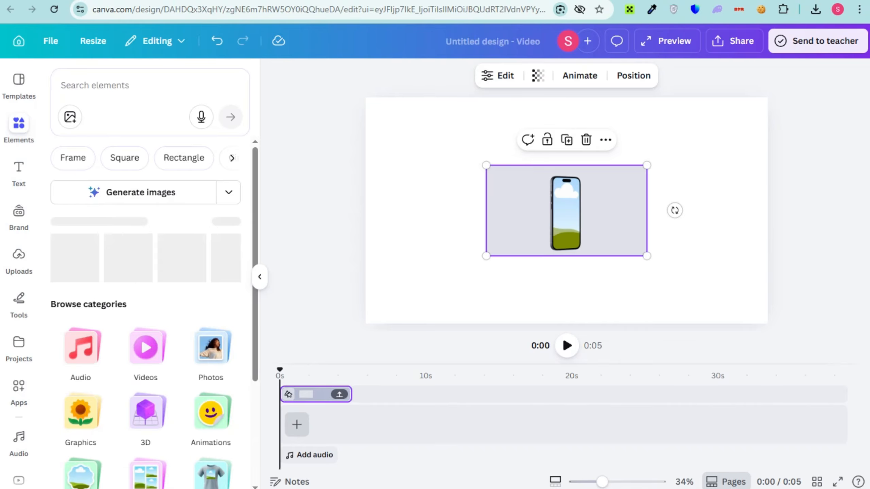
{"action": "left_click", "coordinate": [102, 85]}
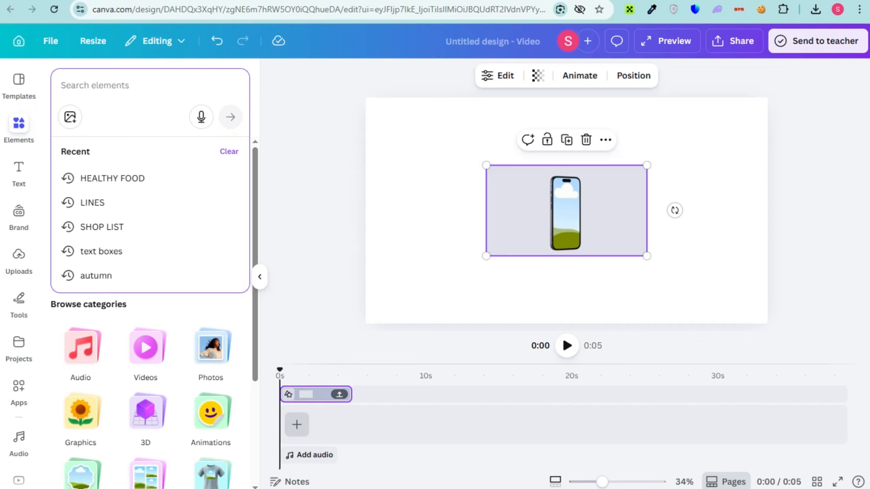
{"action": "type", "text": "phonr"}
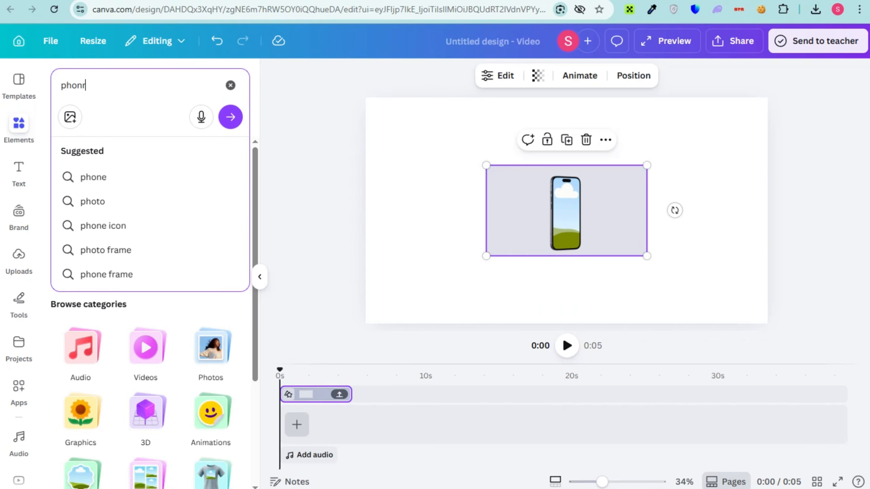
{"action": "key", "text": "BackSpace"}
{"action": "type", "text": "e"}
{"action": "key", "text": "Return"}
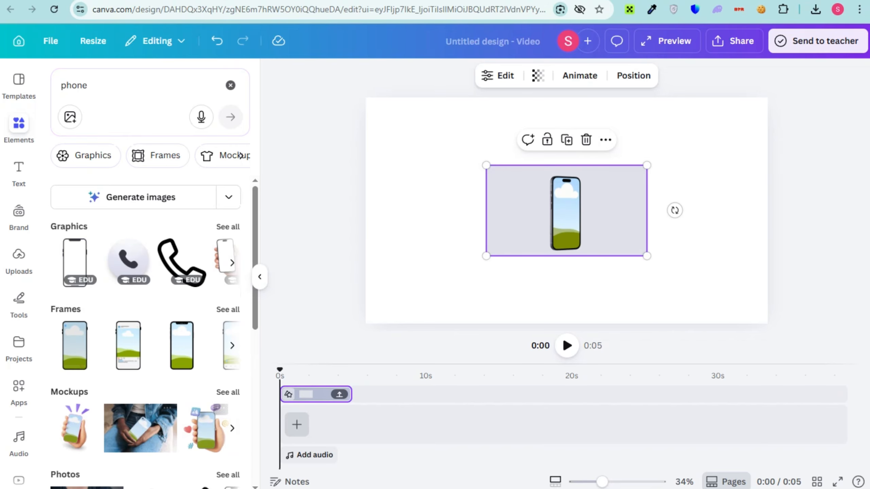
Step: Browse the phone element results and limit them to graphics
{"action": "scroll", "coordinate": [145, 329], "scroll_direction": "down", "scroll_amount": 5}
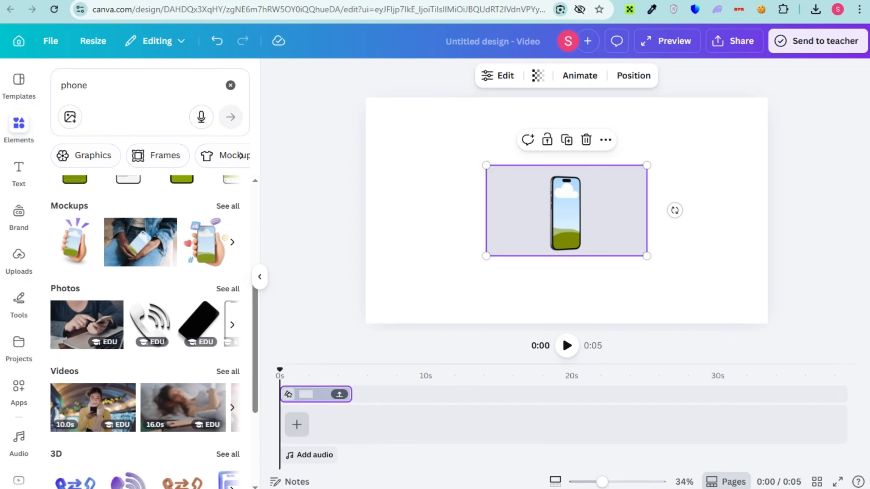
{"action": "scroll", "coordinate": [241, 156], "scroll_direction": "down", "scroll_amount": 4}
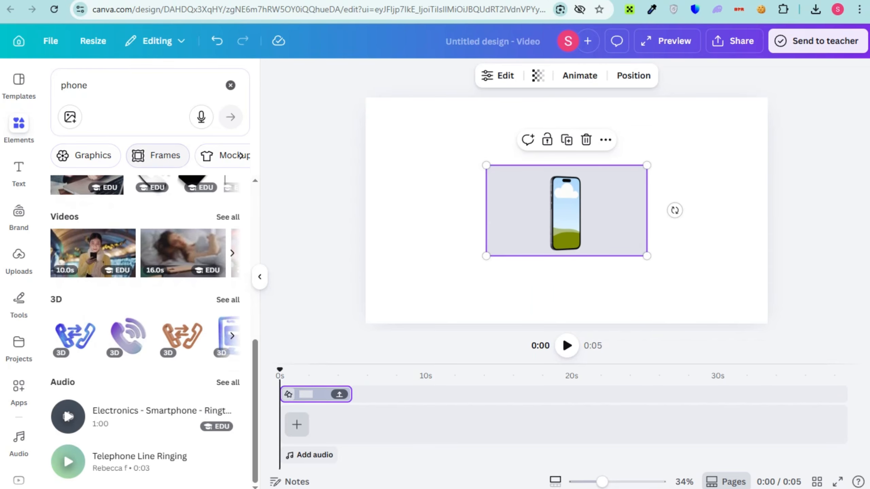
{"action": "scroll", "coordinate": [241, 156], "scroll_direction": "up", "scroll_amount": 9}
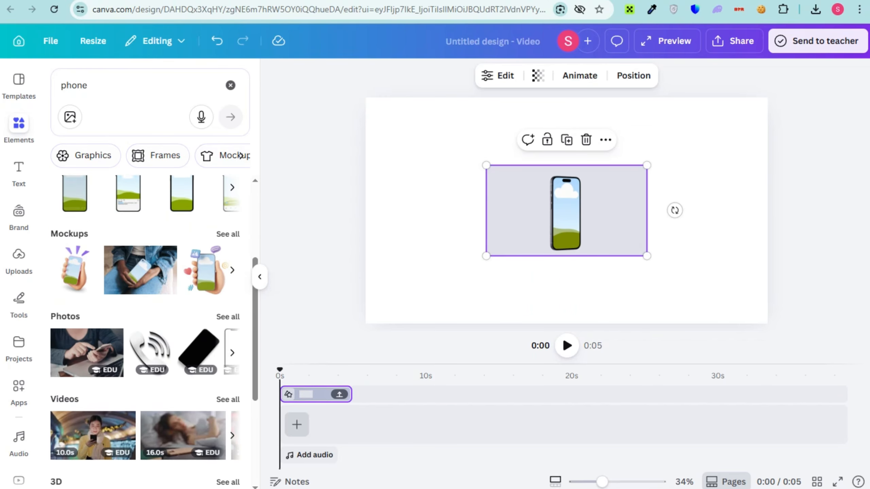
{"action": "left_click", "coordinate": [85, 156]}
{"action": "scroll", "coordinate": [146, 309], "scroll_direction": "down", "scroll_amount": 4}
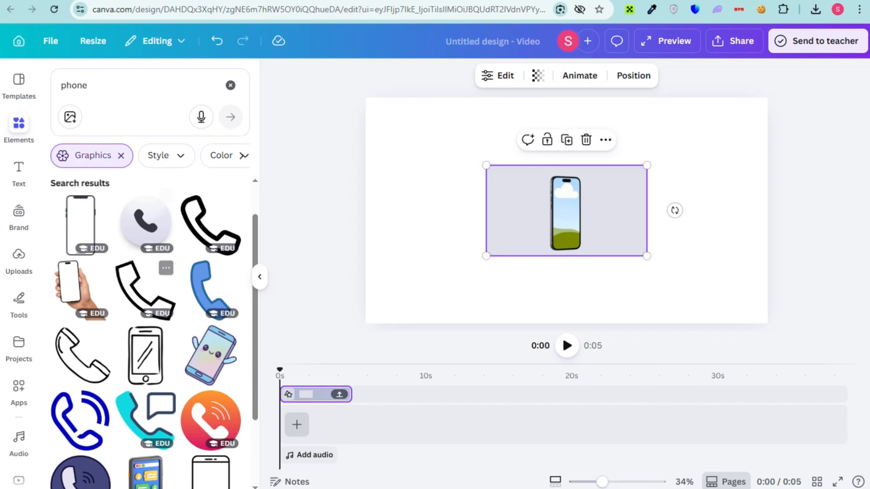
Step: Search the design elements for "woman"
{"action": "left_click_drag", "start_coordinate": [94, 85], "coordinate": [26, 82]}
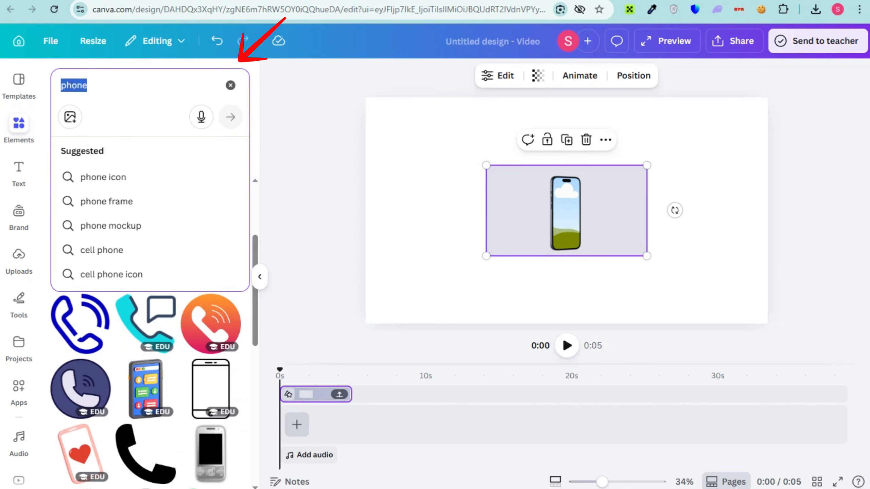
{"action": "type", "text": "e"}
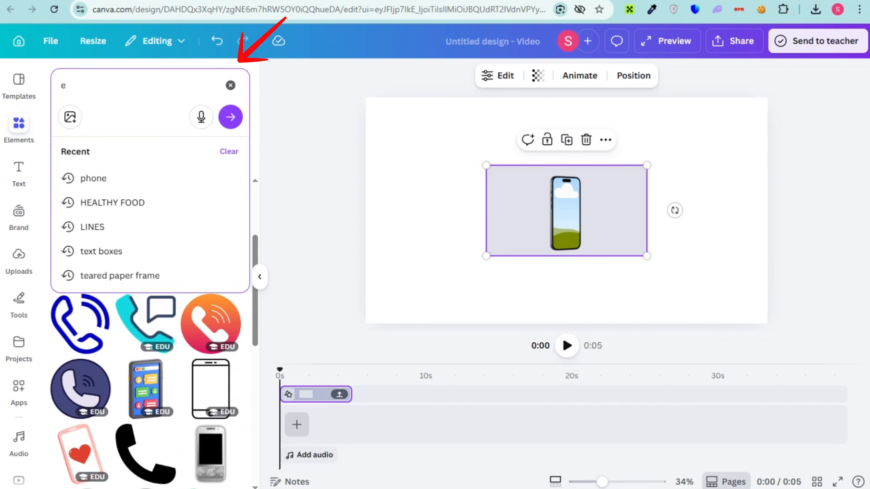
{"action": "key", "text": "BackSpace"}
{"action": "type", "text": "woman"}
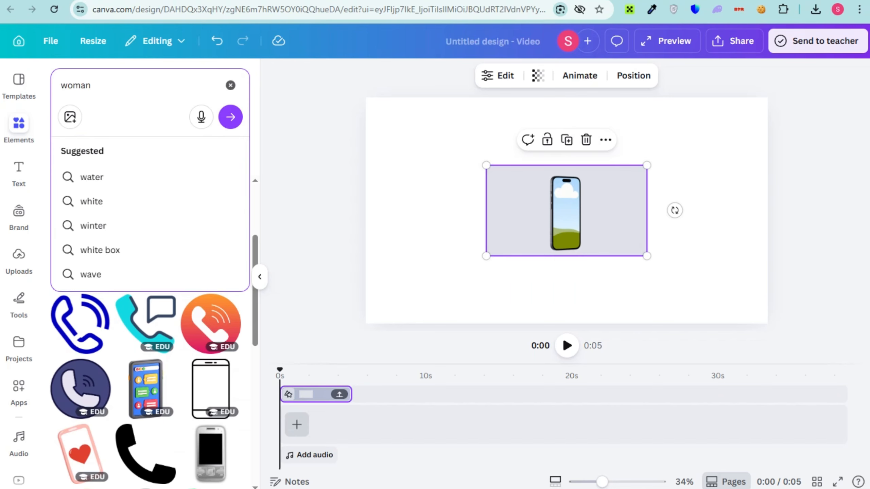
{"action": "key", "text": "Return"}
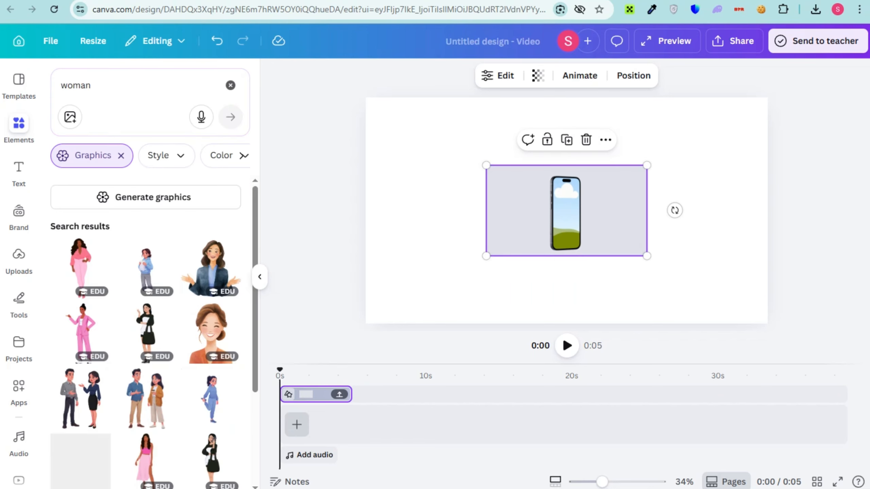
Step: Replace the Graphics filter on the "woman" results with Photos and browse the photos
{"action": "left_click", "coordinate": [244, 156]}
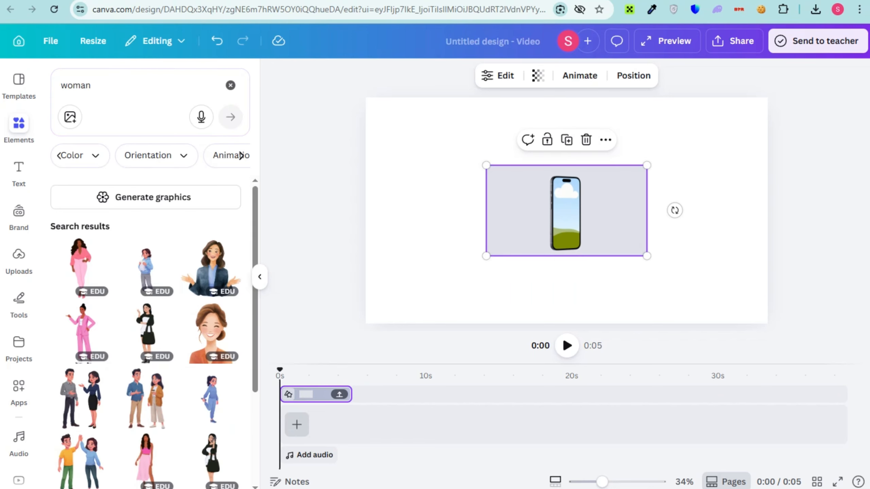
{"action": "left_click", "coordinate": [59, 156]}
{"action": "left_click", "coordinate": [120, 156]}
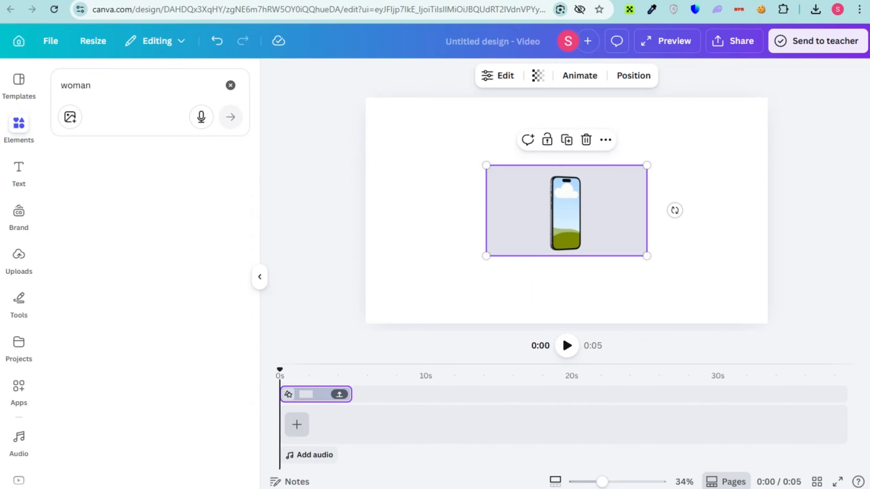
{"action": "left_click", "coordinate": [242, 155]}
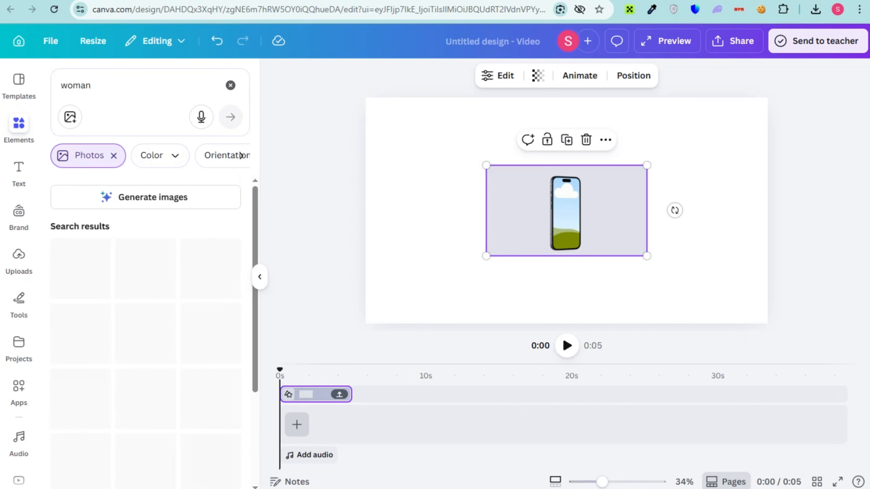
{"action": "scroll", "coordinate": [146, 337], "scroll_direction": "down", "scroll_amount": 2}
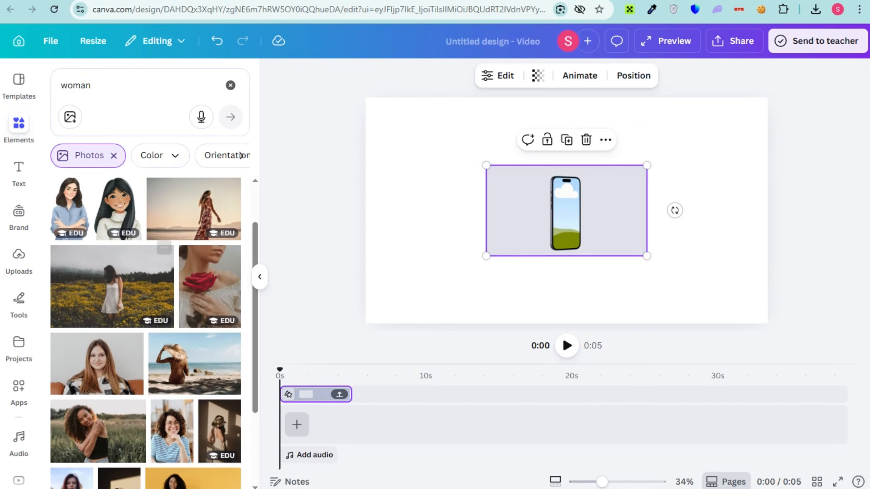
Step: Limit the "woman" results to videos and try to place the 8.0s clip of the dark-haired woman in the phone mockup
{"action": "left_click", "coordinate": [242, 156]}
{"action": "left_click", "coordinate": [242, 156]}
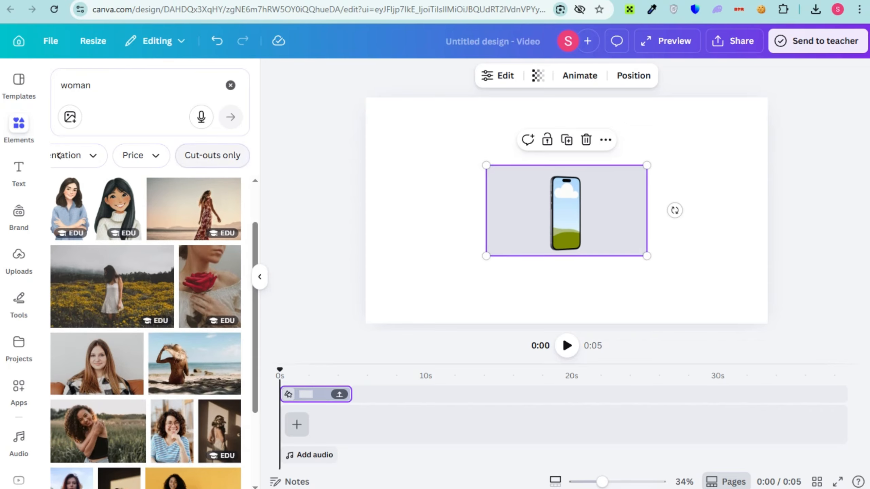
{"action": "left_click", "coordinate": [59, 156]}
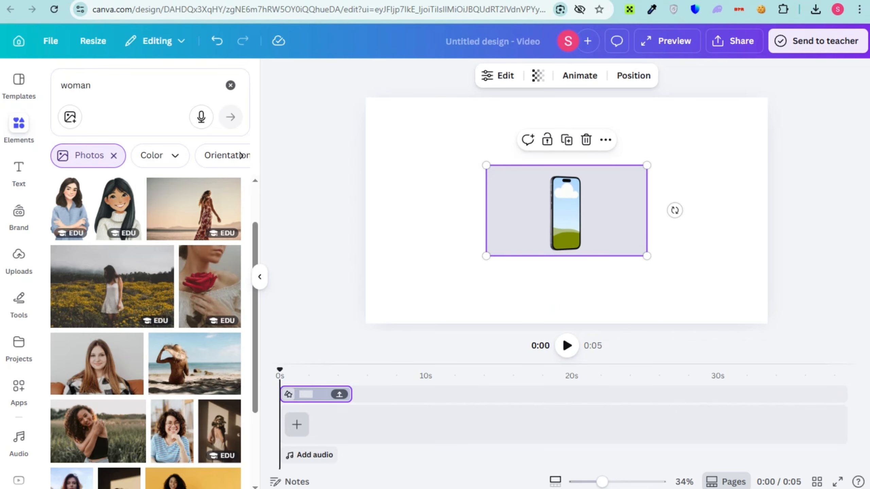
{"action": "left_click", "coordinate": [114, 156]}
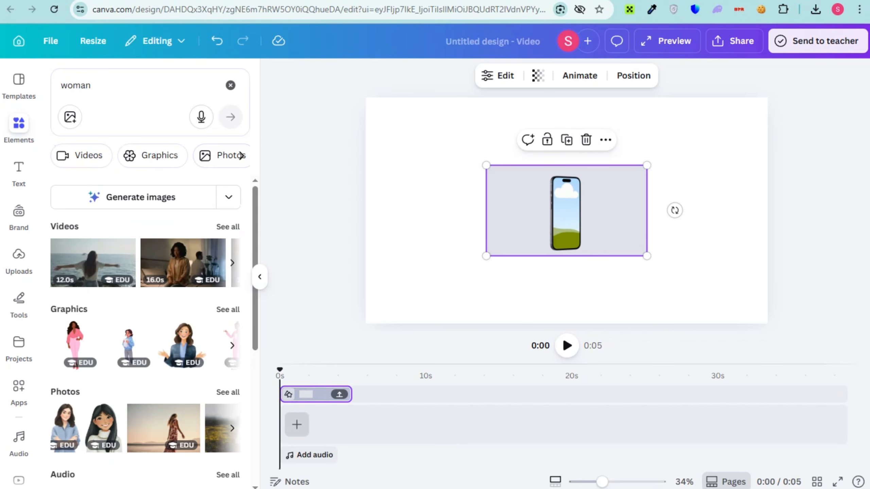
{"action": "left_click", "coordinate": [82, 156]}
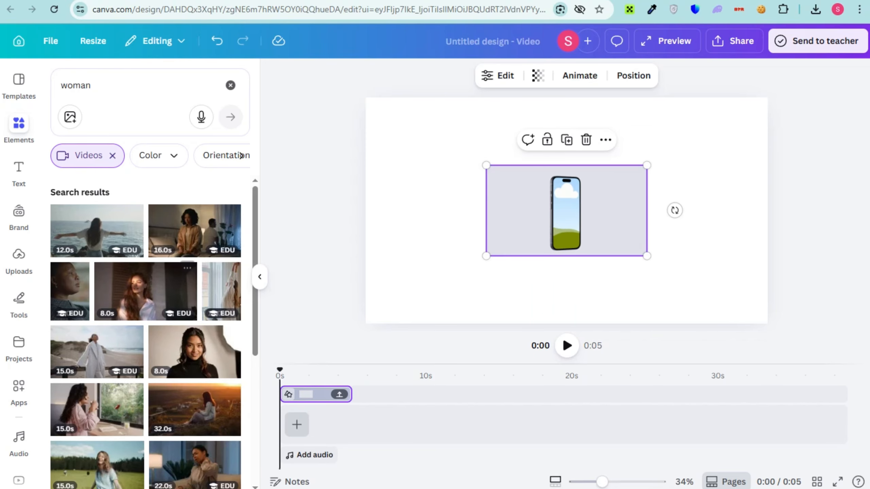
{"action": "left_click_drag", "start_coordinate": [194, 352], "coordinate": [567, 189]}
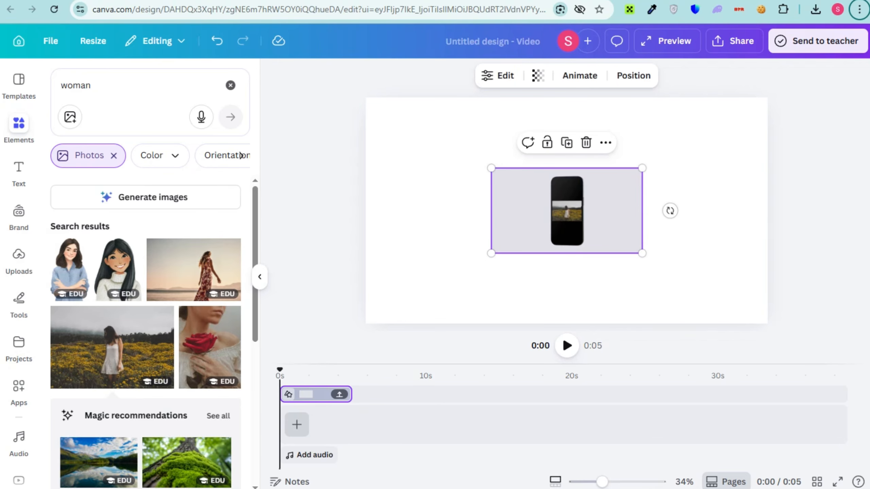
Step: Enlarge the phone mockup to cover nearly the whole page and play back the video
{"action": "left_click", "coordinate": [567, 346]}
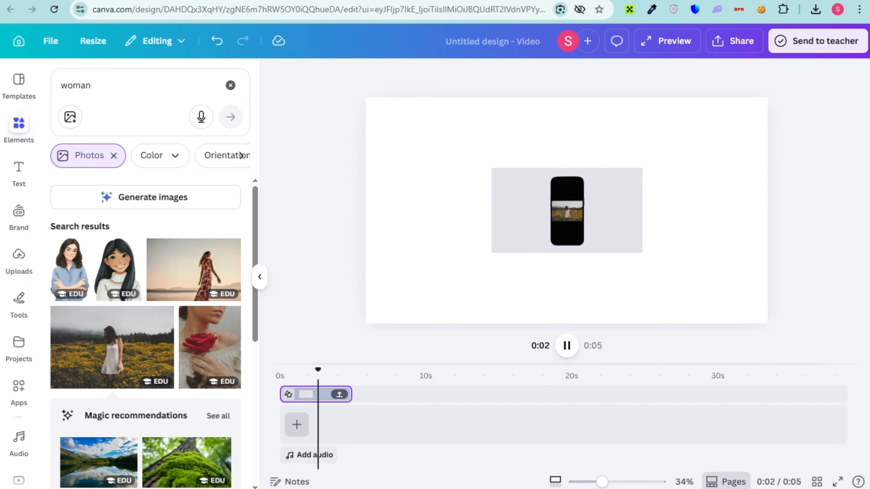
{"action": "key", "text": "space"}
{"action": "left_click_drag", "start_coordinate": [491, 253], "coordinate": [389, 311]}
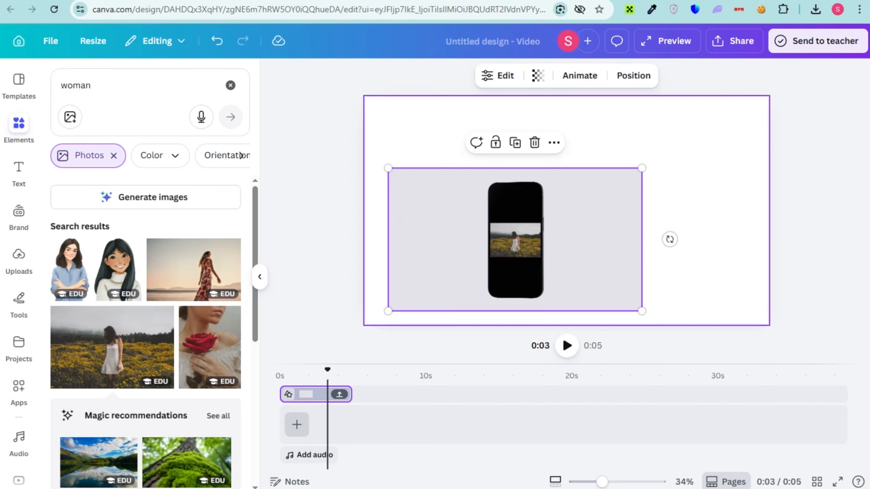
{"action": "left_click_drag", "start_coordinate": [642, 168], "coordinate": [759, 102]}
{"action": "left_click", "coordinate": [567, 345]}
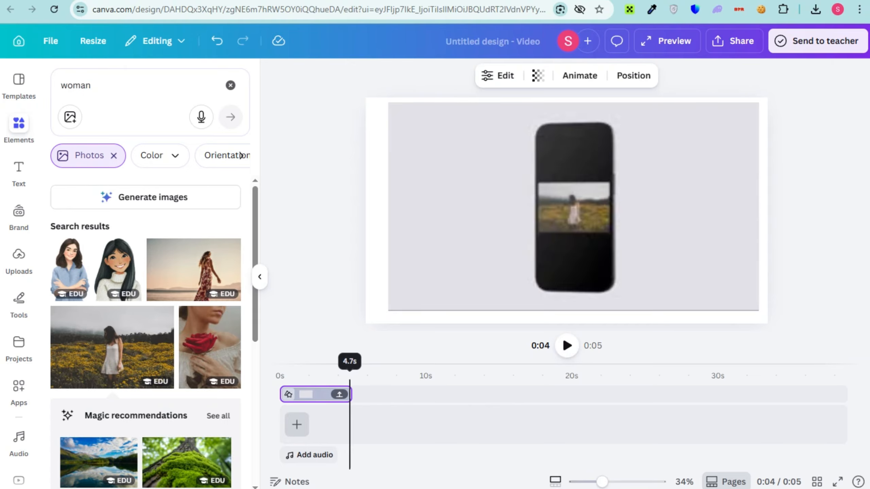
{"action": "left_click", "coordinate": [567, 346]}
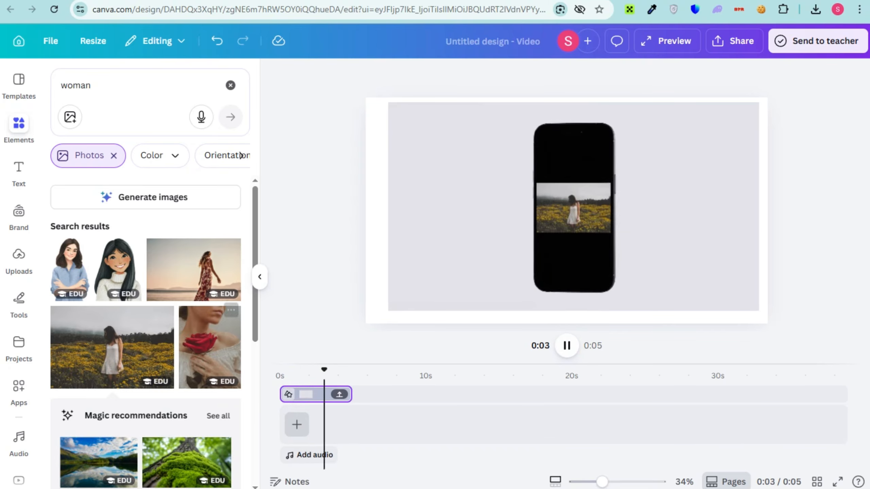
Step: Fill the phone screen with the photo of the woman holding a red rose and play the video from the start
{"action": "left_click_drag", "start_coordinate": [210, 348], "coordinate": [574, 209]}
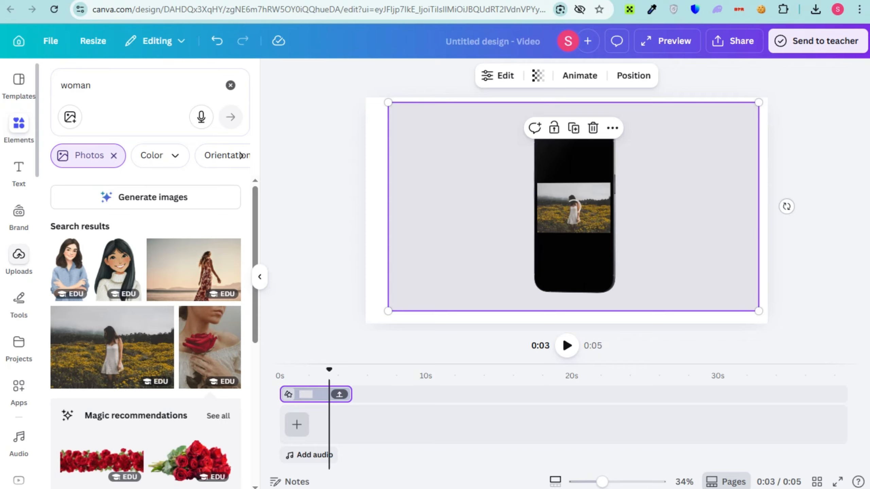
{"action": "scroll", "coordinate": [18, 255], "scroll_direction": "down", "scroll_amount": 5}
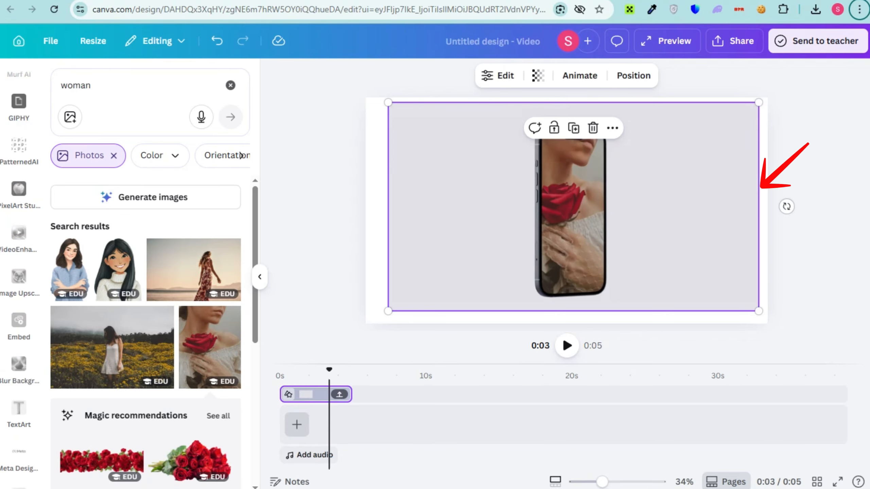
{"action": "left_click_drag", "start_coordinate": [330, 370], "coordinate": [284, 371]}
{"action": "left_click", "coordinate": [567, 346]}
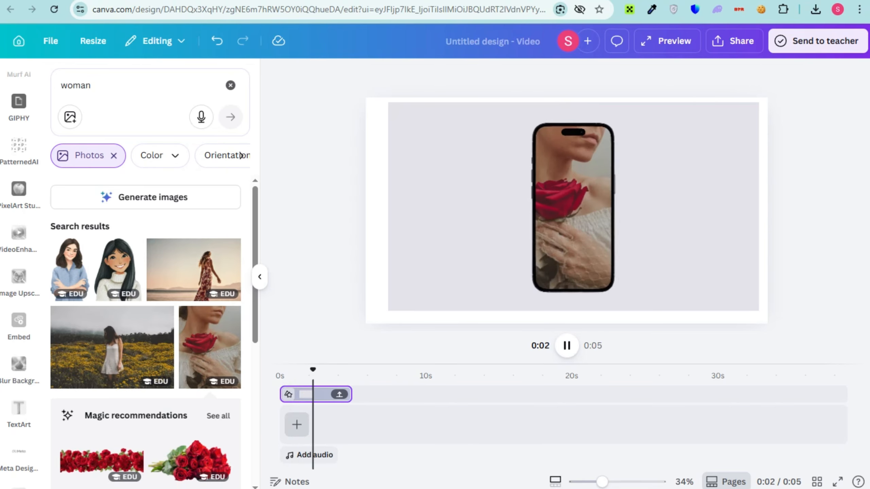
Step: Reopen the Video Mockups collection and delete the phone mockup from the page
{"action": "scroll", "coordinate": [18, 256], "scroll_direction": "down", "scroll_amount": 5}
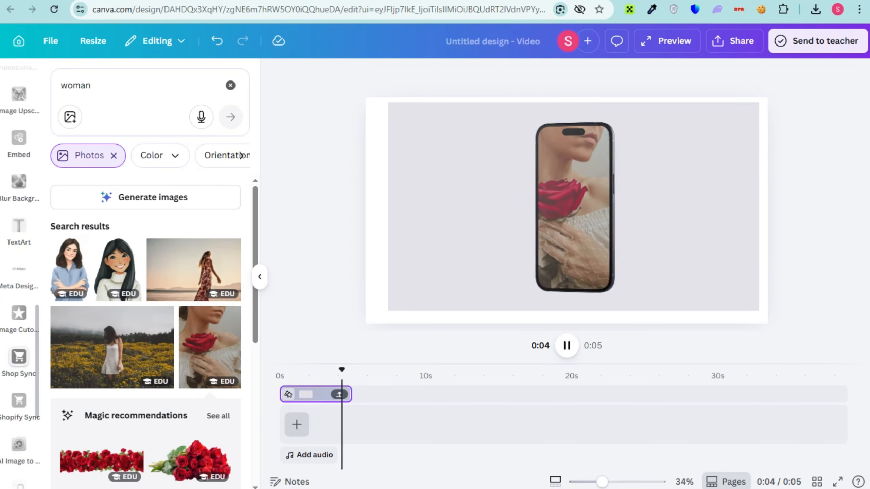
{"action": "scroll", "coordinate": [18, 367], "scroll_direction": "down", "scroll_amount": 5}
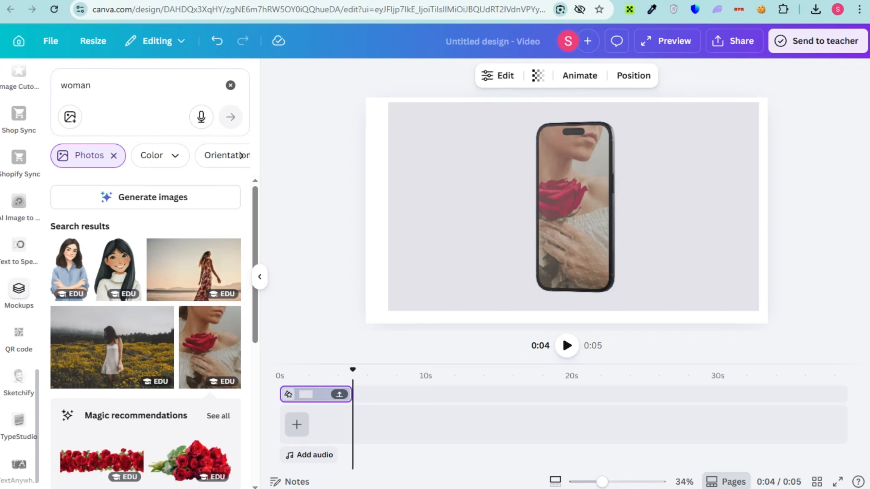
{"action": "left_click", "coordinate": [19, 289]}
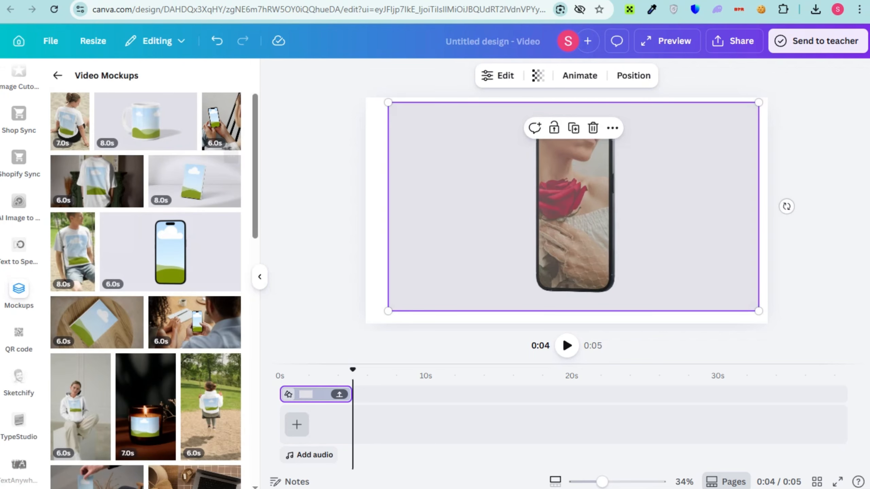
{"action": "right_click", "coordinate": [444, 220]}
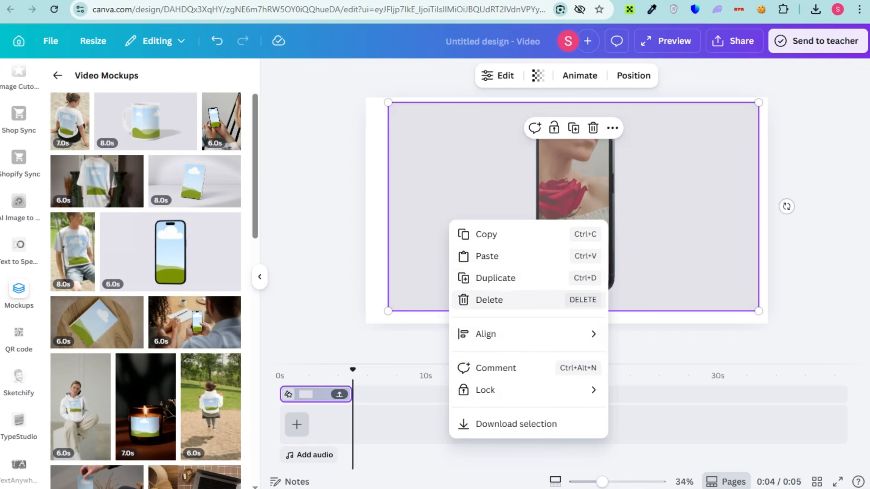
{"action": "left_click", "coordinate": [486, 300]}
Step: Add the 6.0s video mockup of a tablet on a wooden desk and enlarge it to cover nearly the whole page
{"action": "scroll", "coordinate": [222, 222], "scroll_direction": "down", "scroll_amount": 5}
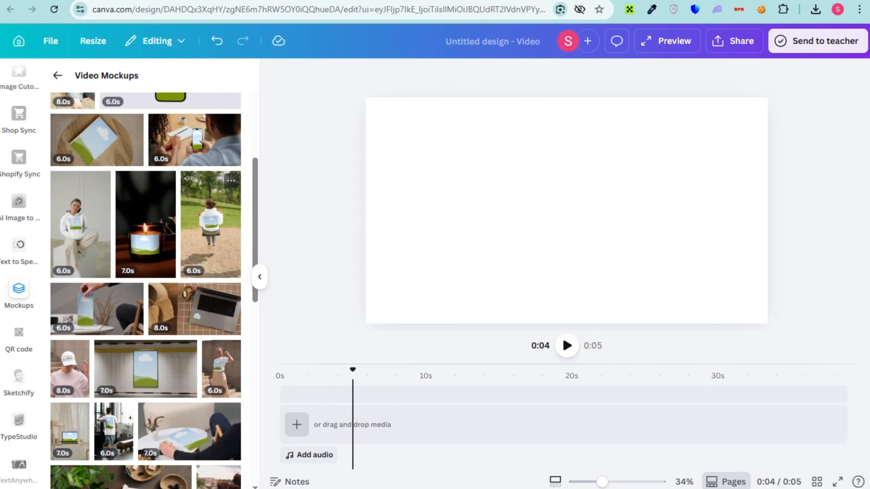
{"action": "scroll", "coordinate": [146, 292], "scroll_direction": "down", "scroll_amount": 5}
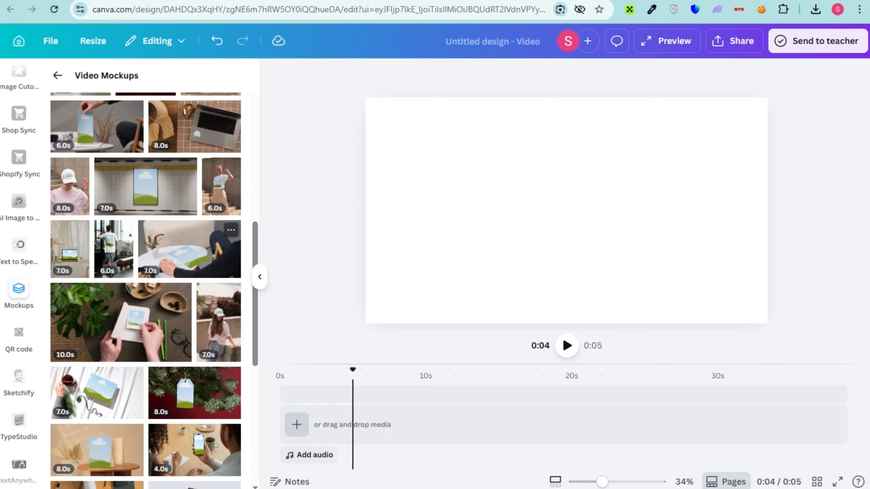
{"action": "scroll", "coordinate": [171, 271], "scroll_direction": "down", "scroll_amount": 8}
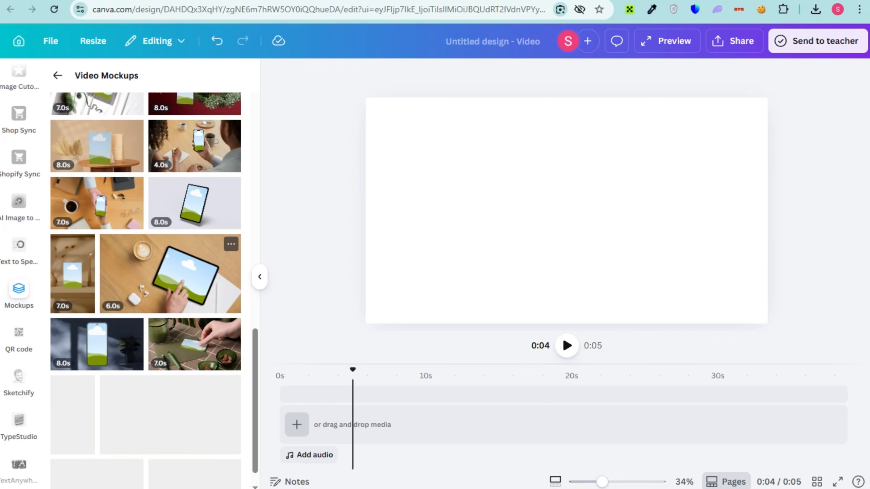
{"action": "left_click", "coordinate": [171, 274]}
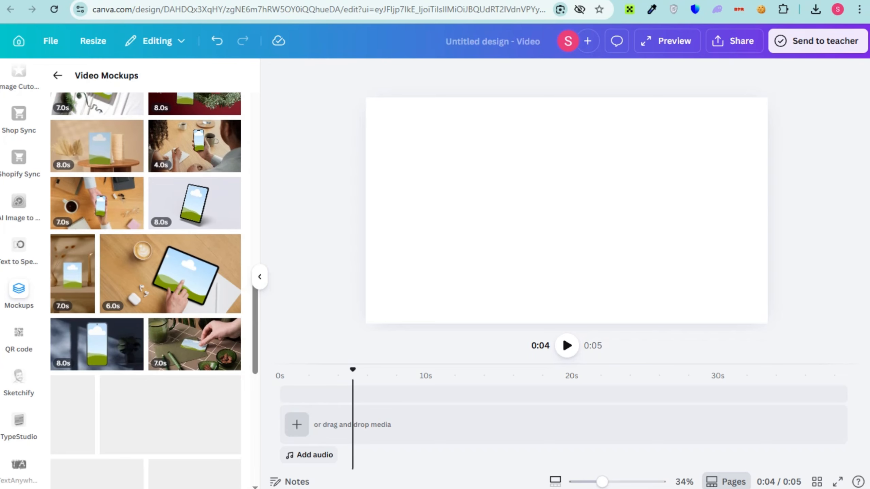
{"action": "left_click_drag", "start_coordinate": [171, 274], "coordinate": [456, 149]}
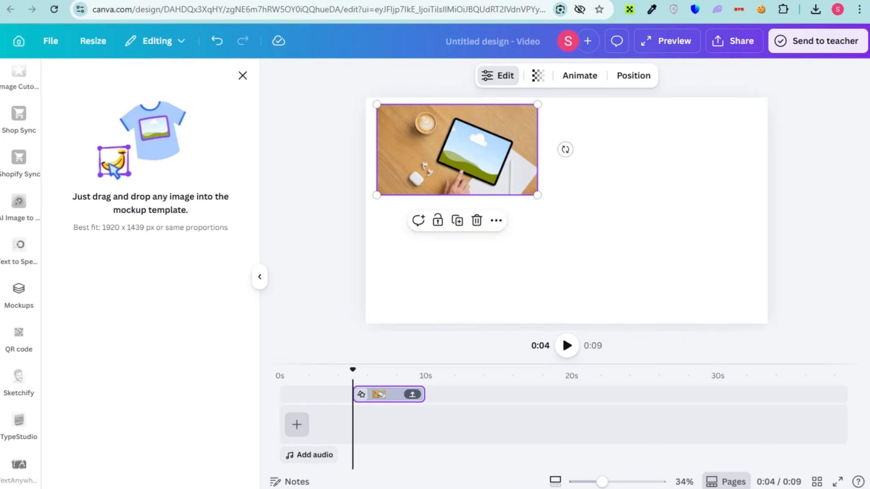
{"action": "right_click", "coordinate": [486, 143]}
{"action": "key", "text": "Escape"}
{"action": "left_click_drag", "start_coordinate": [537, 195], "coordinate": [767, 323]}
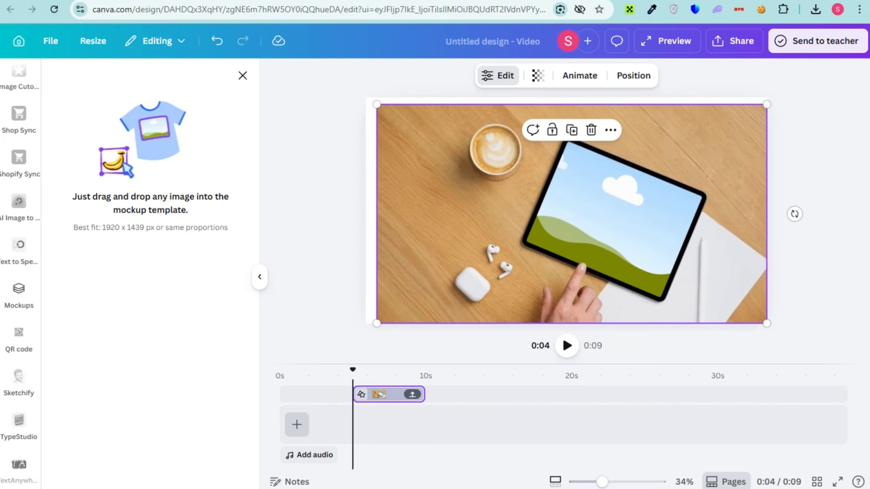
Step: Fill the tablet screen with the photo of the woman sitting on the beach and play the video
{"action": "scroll", "coordinate": [19, 274], "scroll_direction": "up", "scroll_amount": 19}
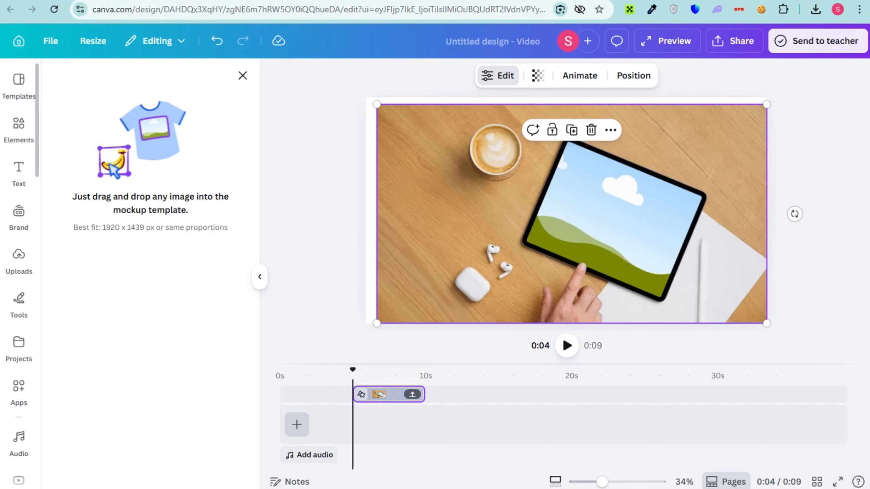
{"action": "left_click", "coordinate": [19, 129]}
{"action": "scroll", "coordinate": [241, 155], "scroll_direction": "down", "scroll_amount": 7}
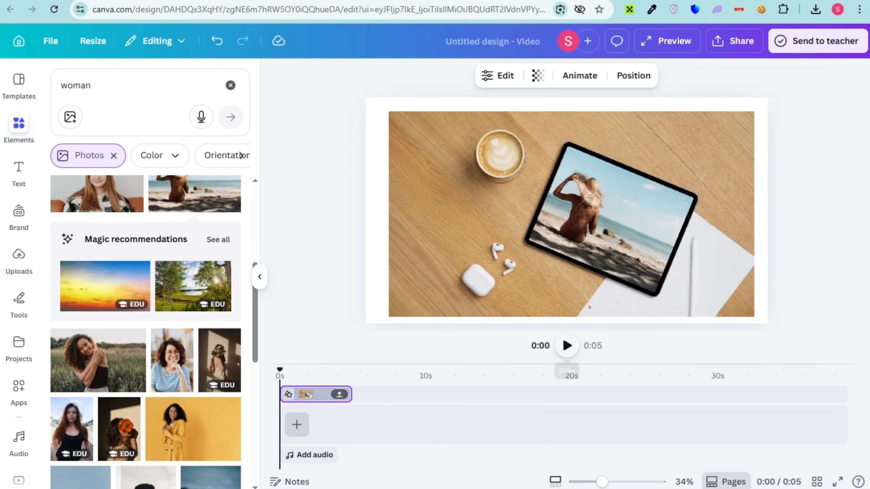
{"action": "left_click", "coordinate": [567, 346]}
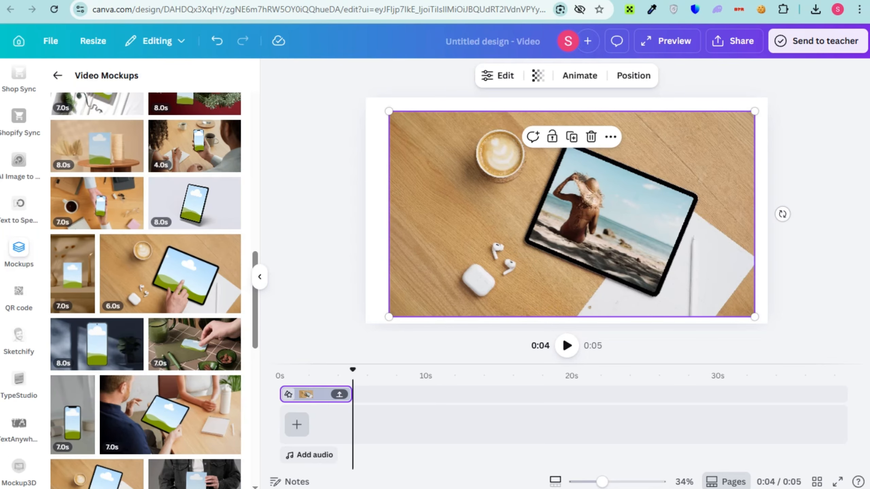
Step: Return to the main mockup library and find the Home & Living and Packaging categories
{"action": "left_click", "coordinate": [57, 76]}
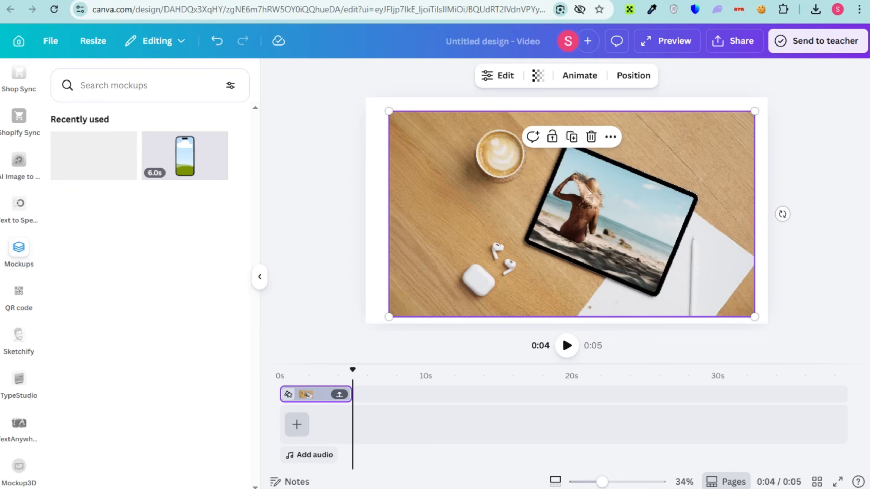
{"action": "scroll", "coordinate": [146, 274], "scroll_direction": "down", "scroll_amount": 3}
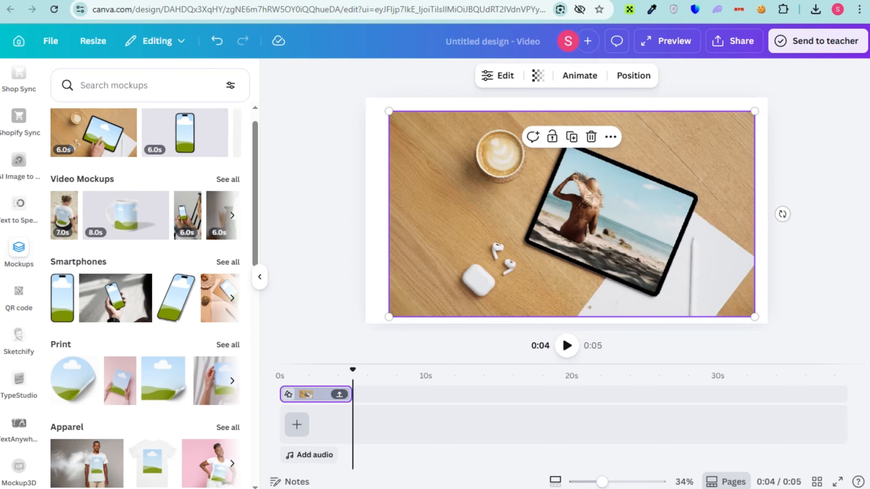
{"action": "scroll", "coordinate": [146, 295], "scroll_direction": "down", "scroll_amount": 7}
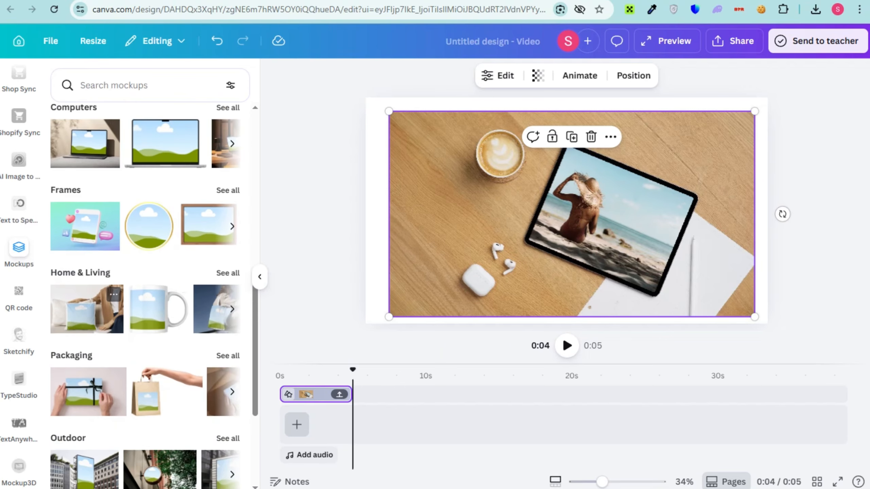
{"action": "left_click_drag", "start_coordinate": [87, 309], "coordinate": [498, 183]}
{"action": "right_click", "coordinate": [487, 200]}
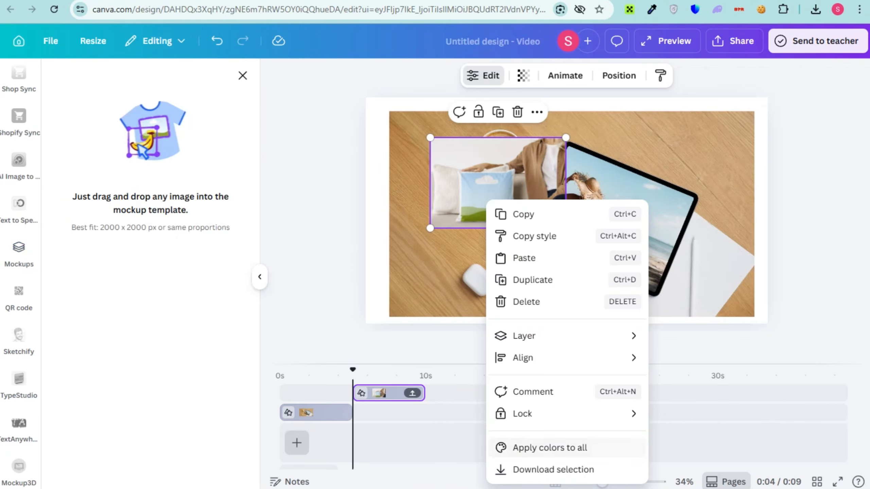
{"action": "key", "text": "Escape"}
{"action": "key", "text": "Delete"}
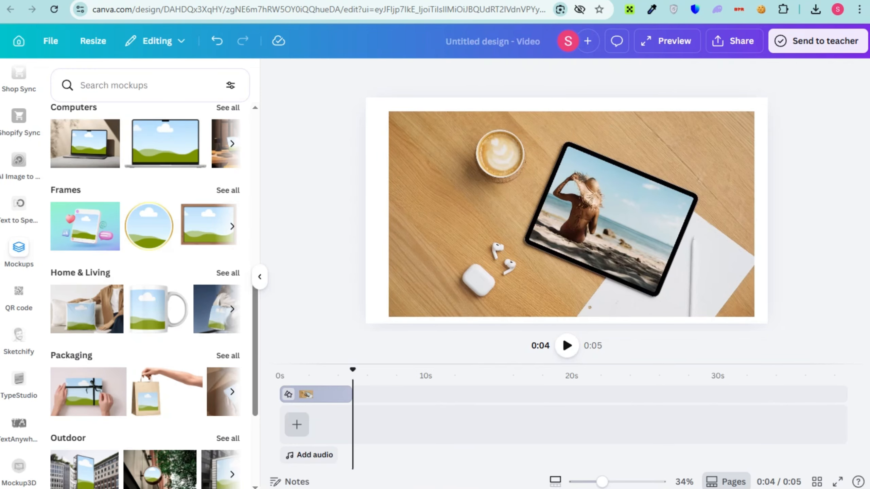
Step: Delete the tablet mockup from the page and place the ribboned gift box mockup from Packaging on it
{"action": "left_click", "coordinate": [572, 215]}
{"action": "key", "text": "Delete"}
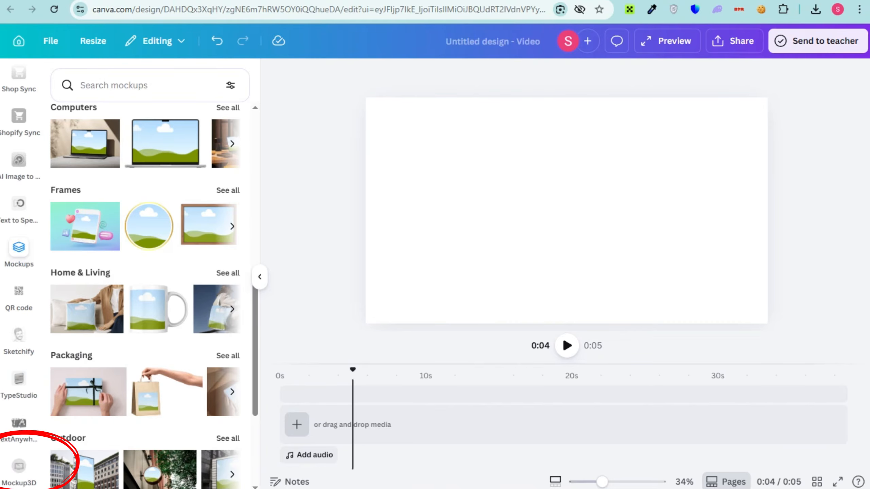
{"action": "left_click_drag", "start_coordinate": [88, 391], "coordinate": [520, 216]}
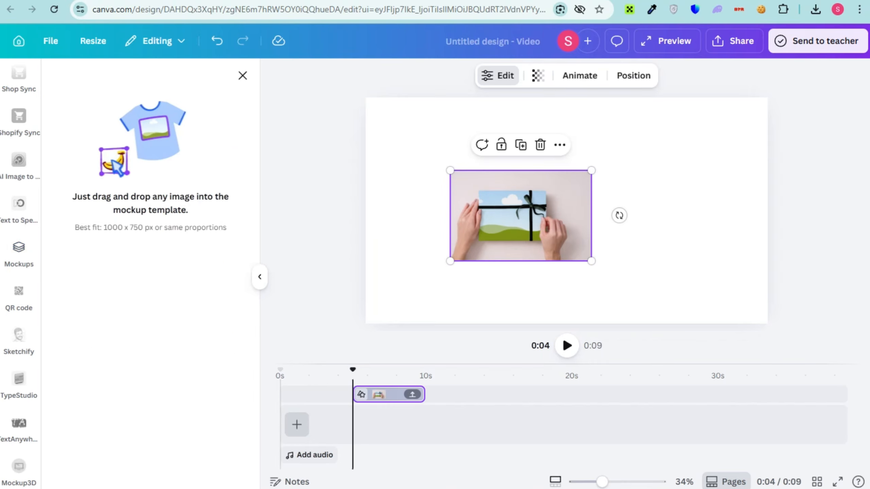
Step: Enlarge the gift box mockup to nearly the full page height, centre it, and move its clip to the start of the timeline
{"action": "left_click_drag", "start_coordinate": [592, 170], "coordinate": [702, 100]}
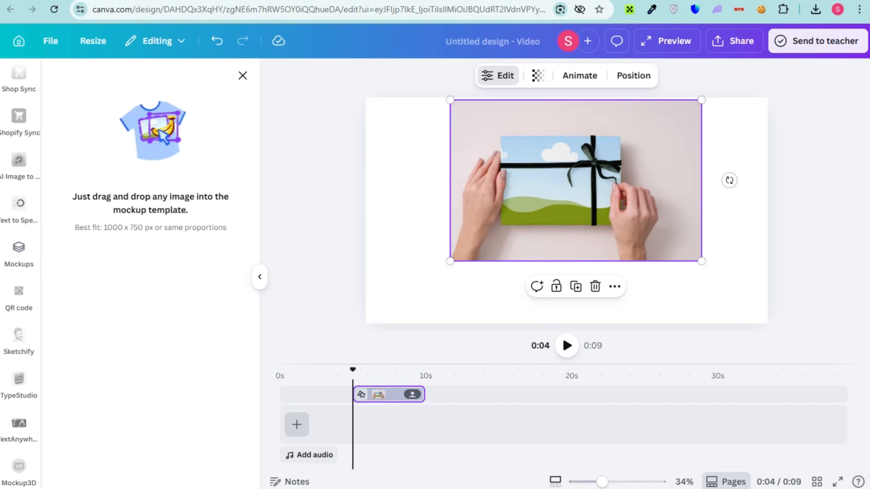
{"action": "left_click_drag", "start_coordinate": [450, 261], "coordinate": [383, 303]}
{"action": "left_click_drag", "start_coordinate": [486, 237], "coordinate": [514, 250]}
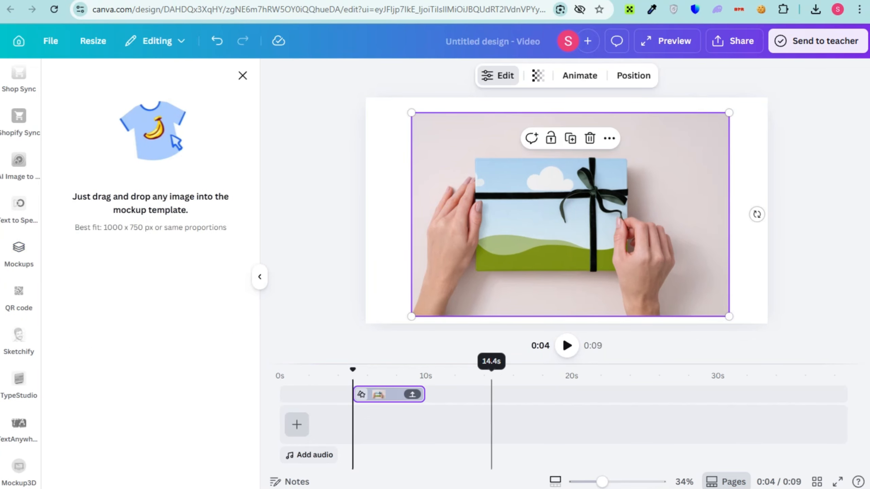
{"action": "left_click_drag", "start_coordinate": [390, 394], "coordinate": [317, 394]}
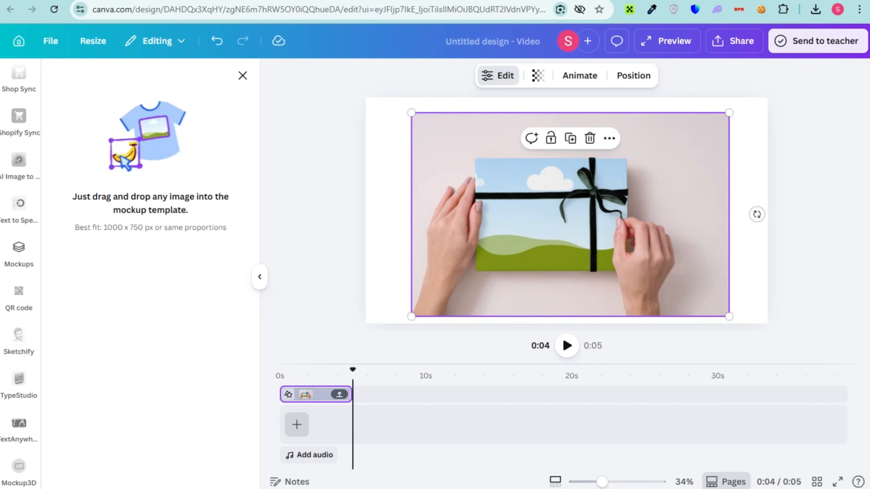
Step: Try to fill the gift box mockup with the 11.0s video of the woman in a straw hat from Elements
{"action": "scroll", "coordinate": [19, 274], "scroll_direction": "up", "scroll_amount": 5}
{"action": "scroll", "coordinate": [18, 275], "scroll_direction": "up", "scroll_amount": 10}
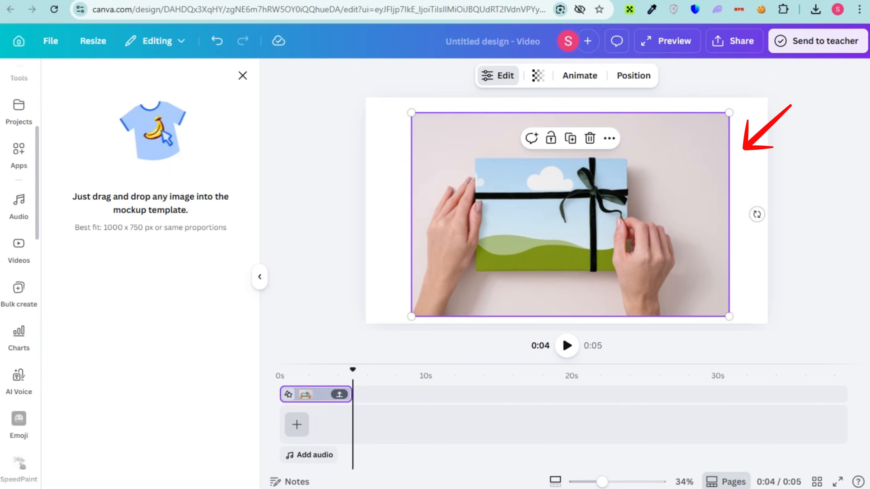
{"action": "scroll", "coordinate": [19, 240], "scroll_direction": "up", "scroll_amount": 2}
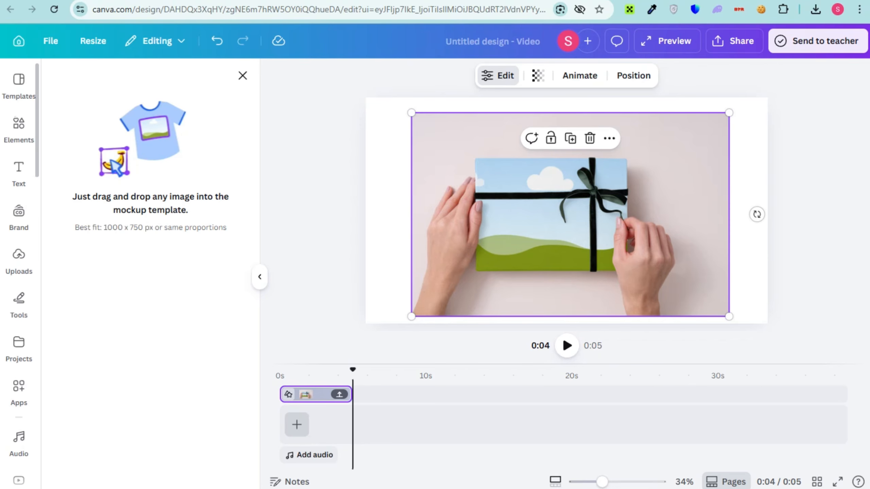
{"action": "left_click", "coordinate": [19, 128]}
{"action": "left_click_drag", "start_coordinate": [193, 397], "coordinate": [611, 246]}
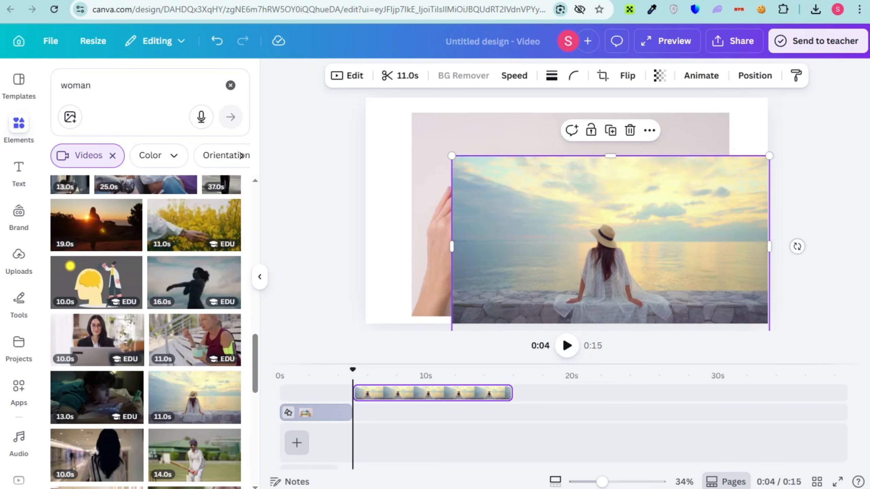
{"action": "key", "text": "Delete"}
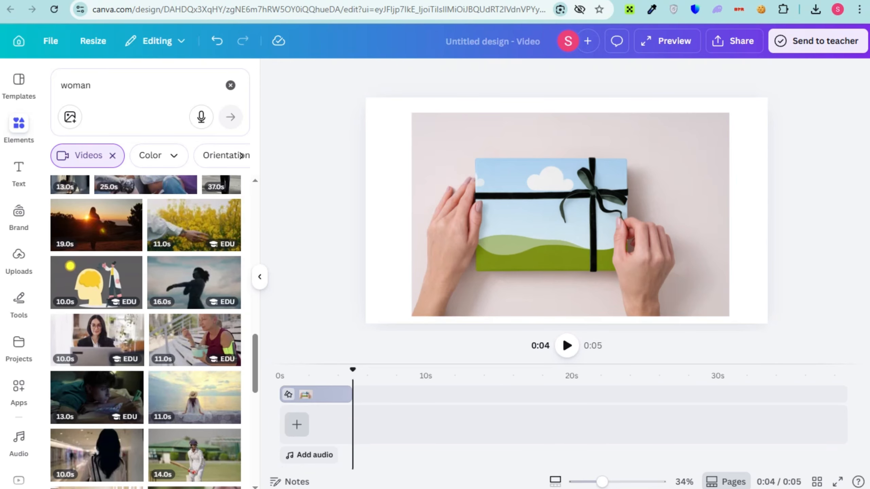
Step: Fill the gift box mockup with the photo of the woman in a grey sweater against dark green trees
{"action": "left_click", "coordinate": [287, 376]}
{"action": "left_click_drag", "start_coordinate": [230, 380], "coordinate": [591, 320]}
{"action": "left_click_drag", "start_coordinate": [586, 229], "coordinate": [181, 326]}
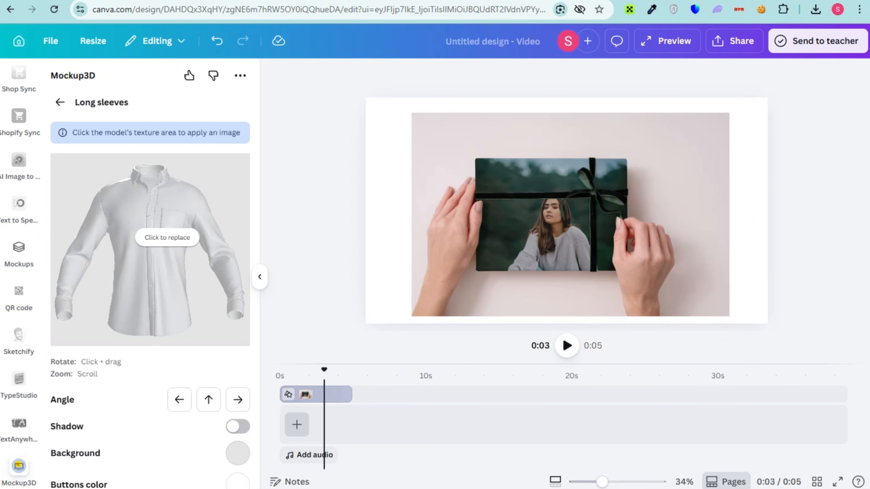
Step: Choose the chest pocket area of the Mockup3D long-sleeve shirt for image replacement and delete the gift box mockup from the page
{"action": "left_click", "coordinate": [174, 226]}
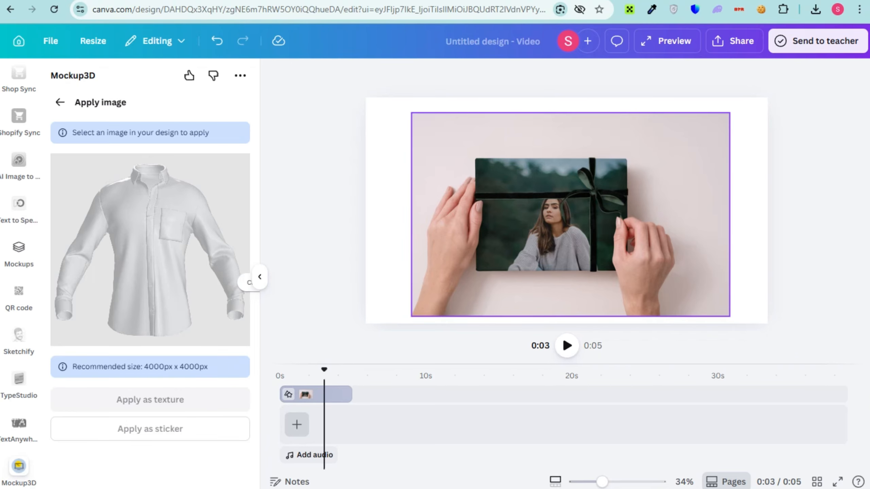
{"action": "left_click", "coordinate": [555, 216]}
{"action": "key", "text": "Delete"}
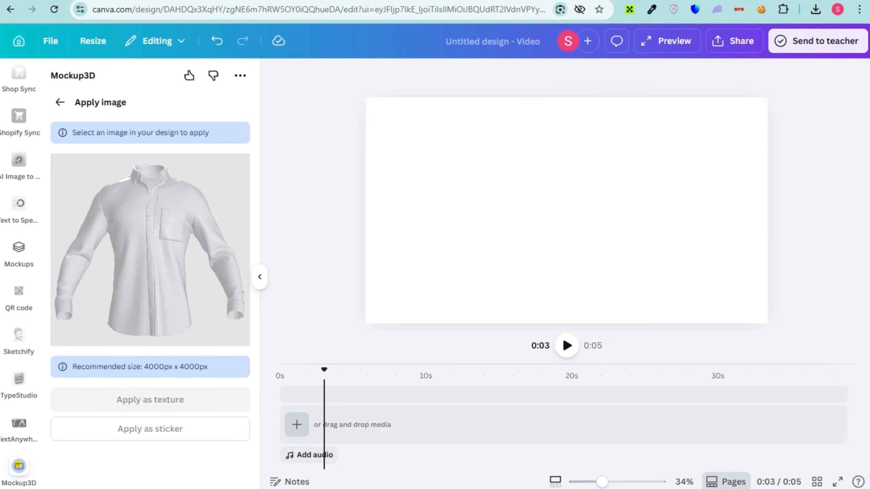
Step: Rotate the 3D long-sleeve shirt model to view it from different angles
{"action": "left_click_drag", "start_coordinate": [165, 274], "coordinate": [373, 237]}
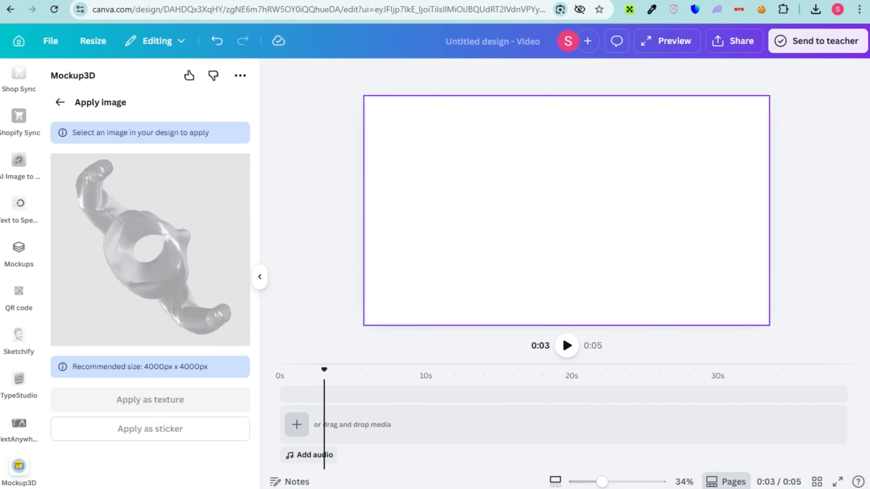
{"action": "left_click_drag", "start_coordinate": [171, 267], "coordinate": [200, 277]}
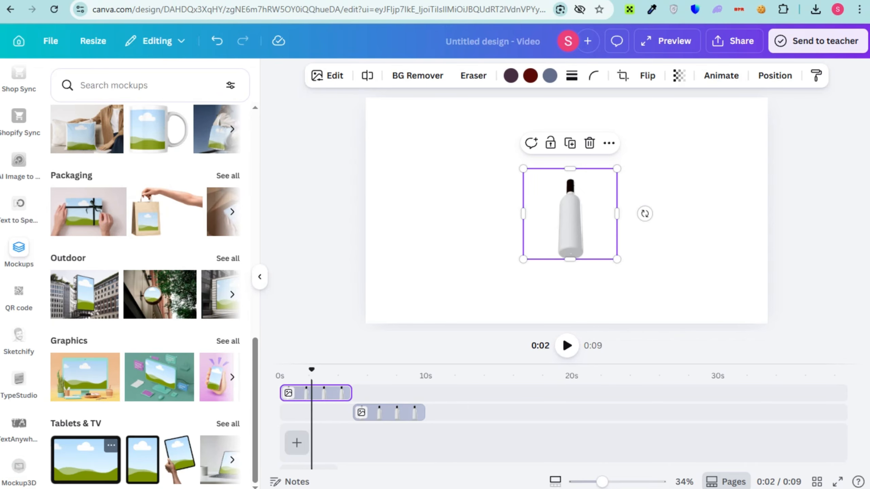
Step: Add the black landscape tablet mockup from Tablets & TV and enlarge it to nearly the full page height
{"action": "left_click", "coordinate": [86, 459]}
{"action": "right_click", "coordinate": [552, 202]}
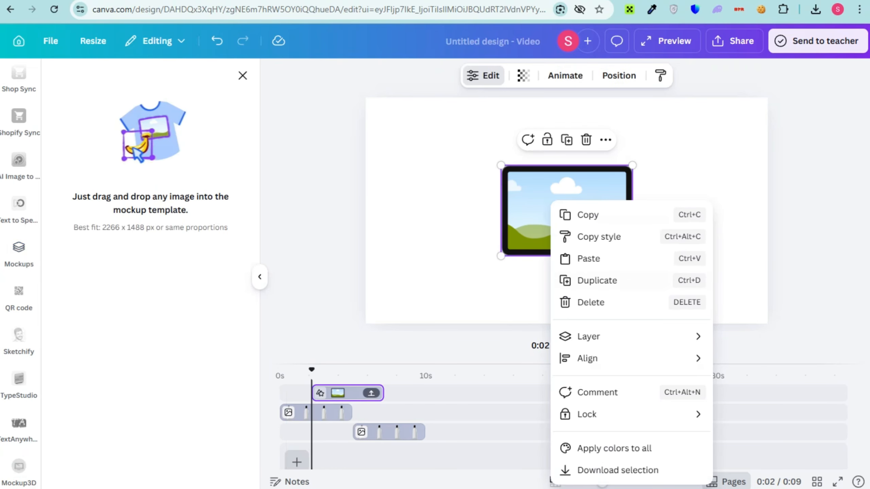
{"action": "key", "text": "Escape"}
{"action": "left_click_drag", "start_coordinate": [501, 256], "coordinate": [418, 313]}
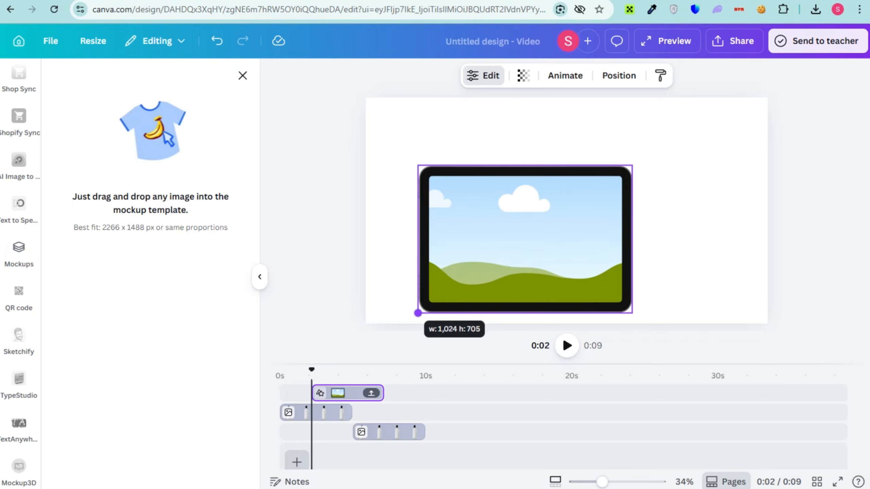
{"action": "left_click_drag", "start_coordinate": [631, 167], "coordinate": [710, 111]}
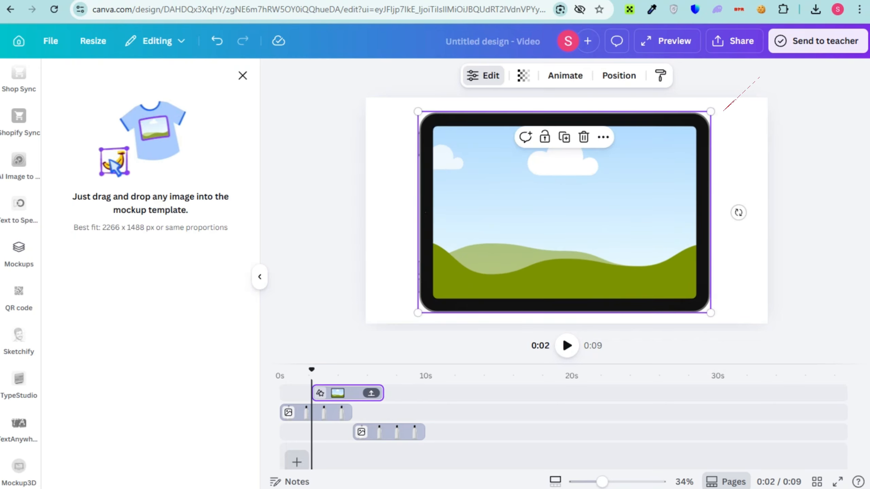
Step: Fill the tablet screen with the Elements photo of the smiling curly-haired woman in an orange-brown sweater
{"action": "scroll", "coordinate": [19, 275], "scroll_direction": "up", "scroll_amount": 5}
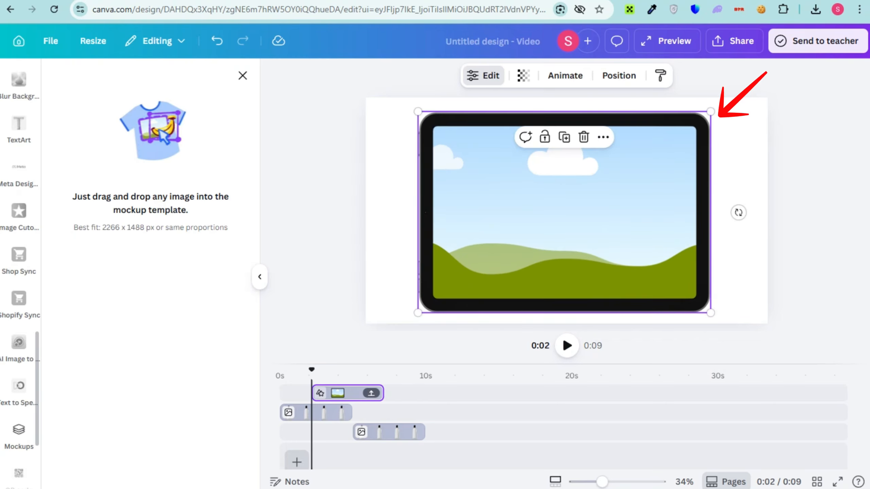
{"action": "scroll", "coordinate": [18, 275], "scroll_direction": "up", "scroll_amount": 5}
{"action": "scroll", "coordinate": [19, 274], "scroll_direction": "up", "scroll_amount": 5}
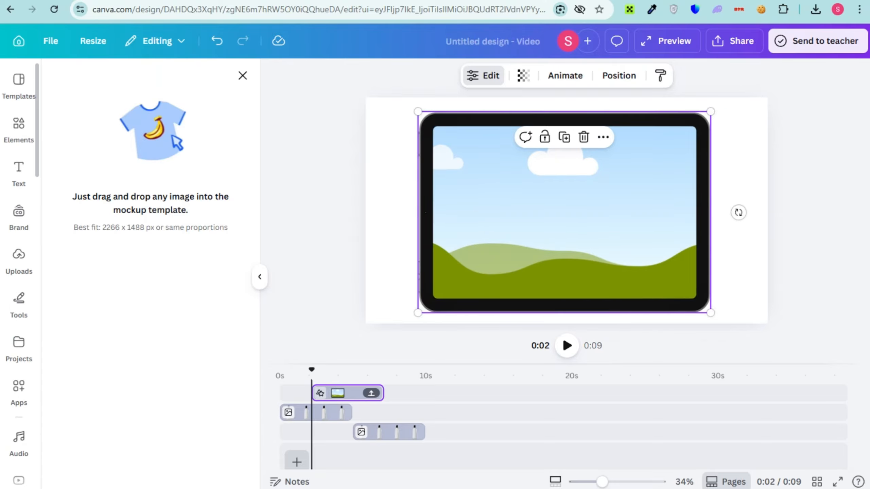
{"action": "left_click", "coordinate": [19, 128]}
{"action": "scroll", "coordinate": [145, 332], "scroll_direction": "down", "scroll_amount": 2}
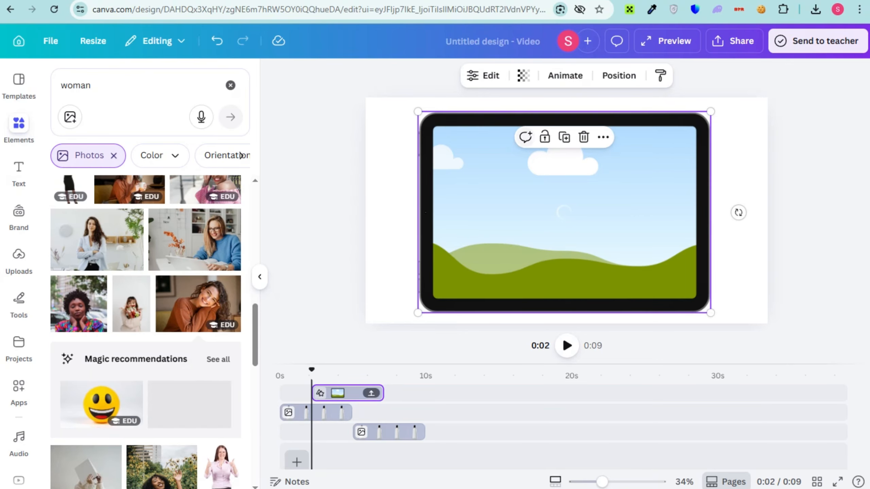
Step: Move the tablet mockup's clip to the start of the timeline and play the video from there
{"action": "left_click_drag", "start_coordinate": [346, 394], "coordinate": [314, 394]}
{"action": "left_click", "coordinate": [280, 370]}
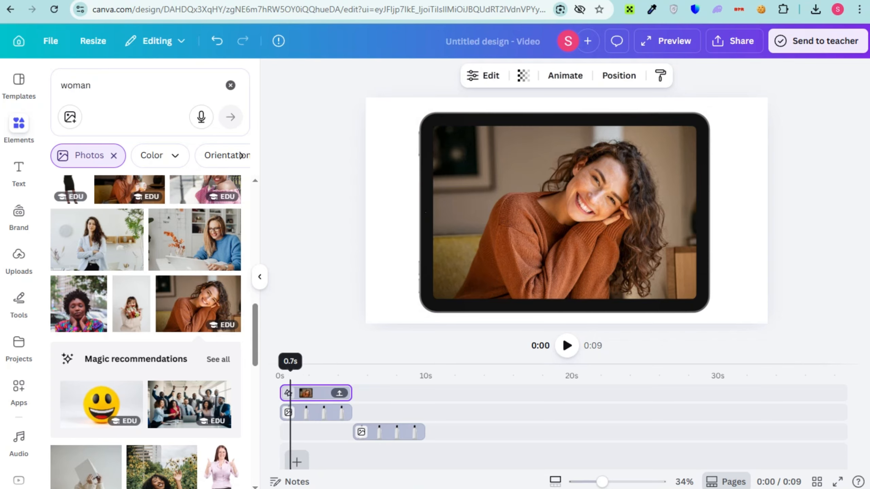
{"action": "left_click", "coordinate": [567, 346]}
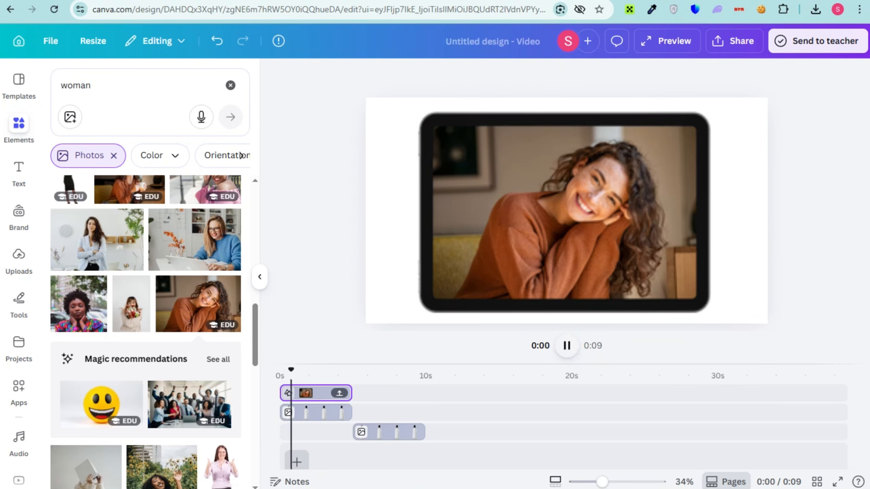